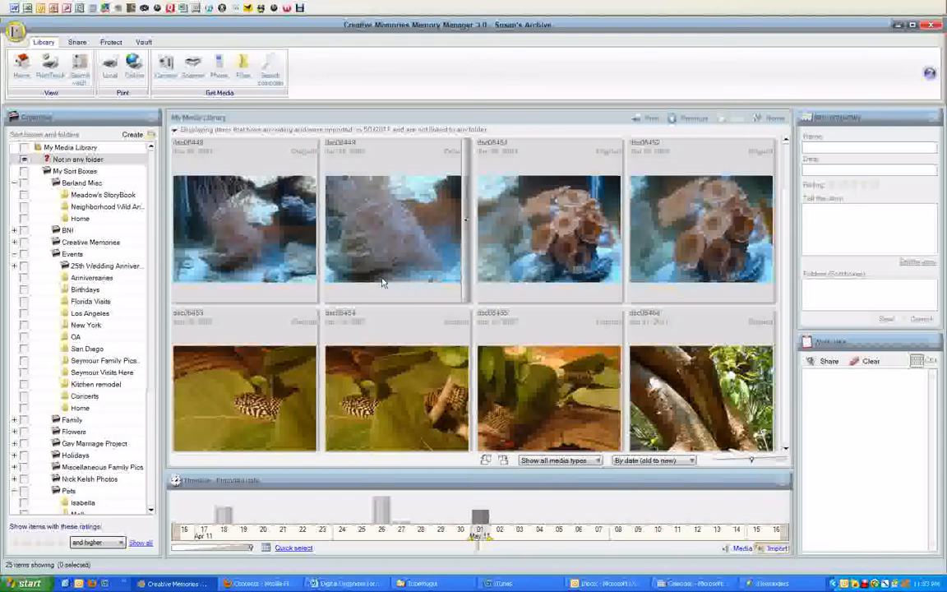
# Open the first aquarium photo, dsc06448, from the media library and rate it four stars.
pyautogui.click(234, 238)
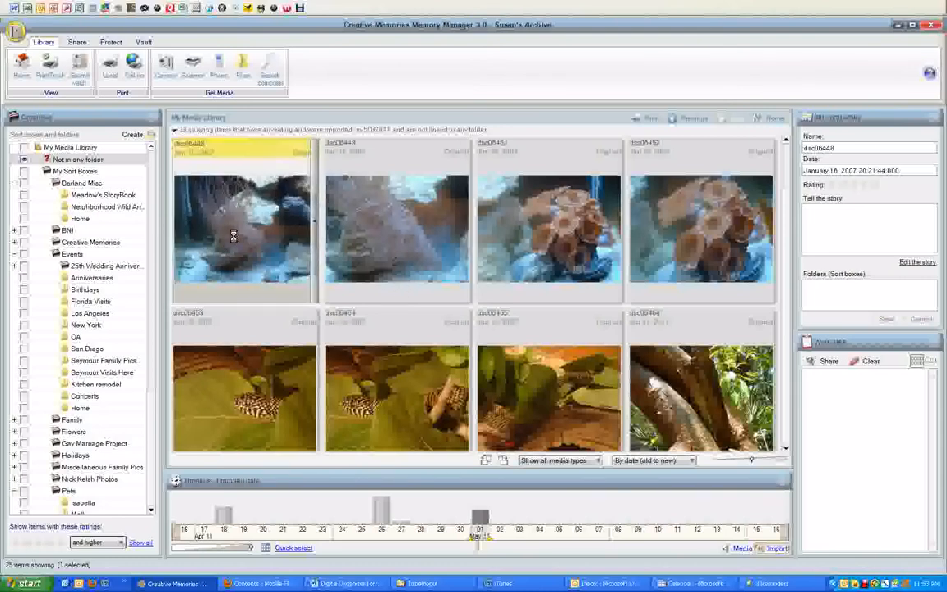
pyautogui.doubleClick(233, 235)
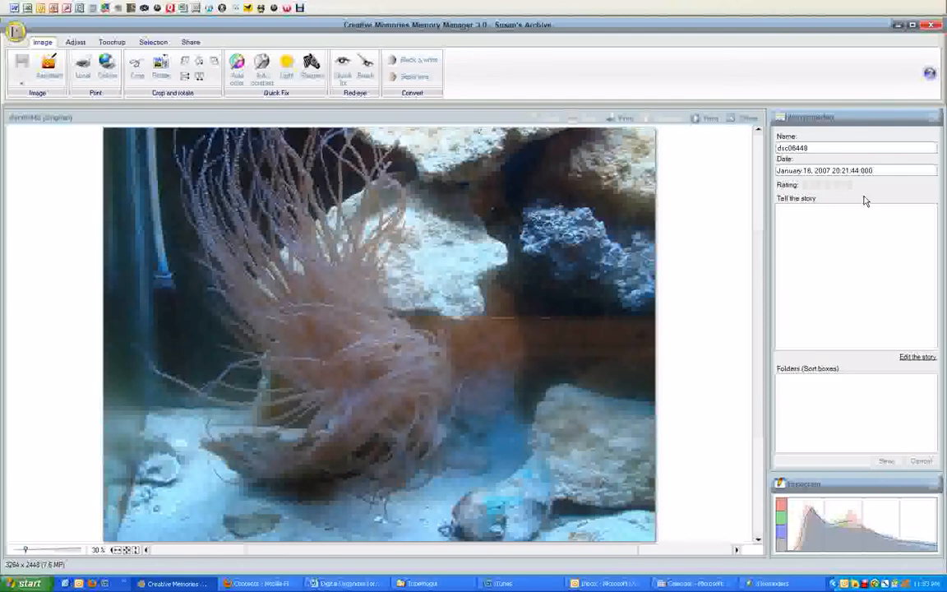
pyautogui.click(838, 185)
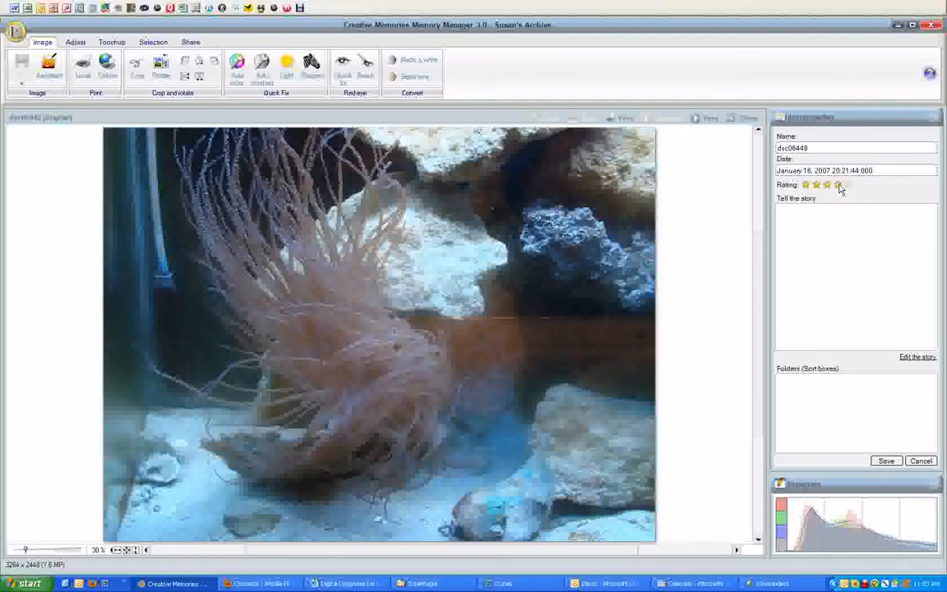
# Rate aquarium photo dsc06449 five stars, and photos dsc06451 and dsc06452 four stars each.
pyautogui.click(696, 119)
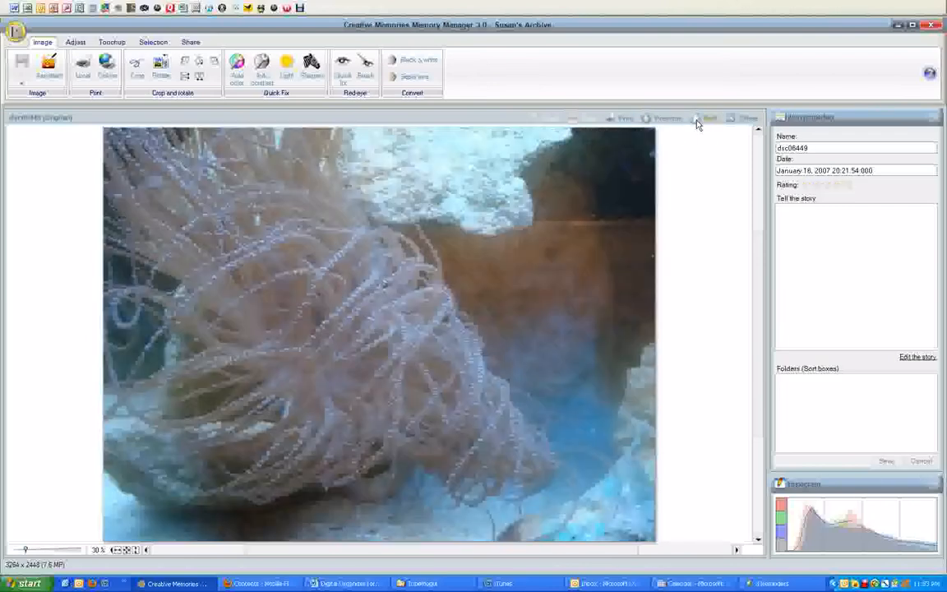
pyautogui.click(848, 185)
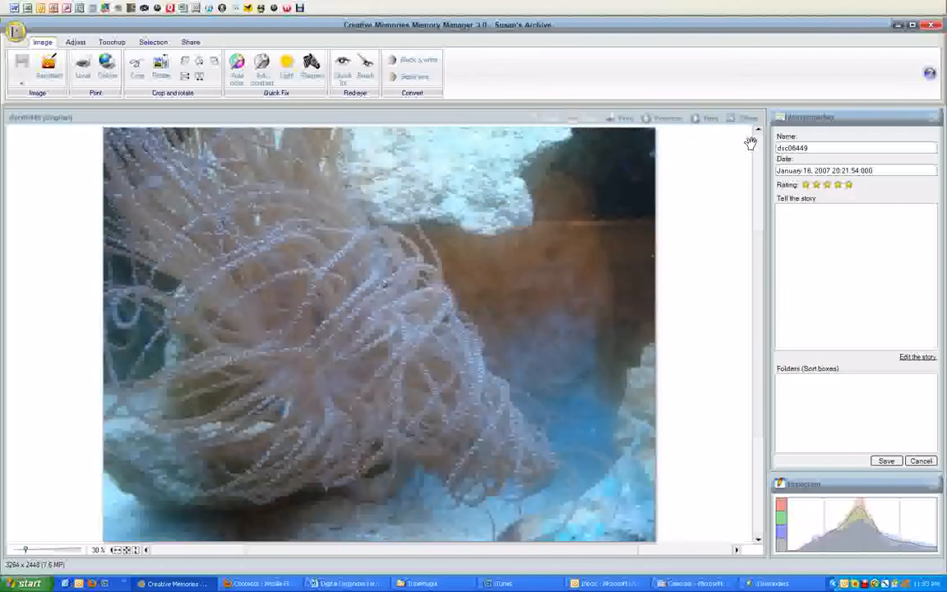
pyautogui.click(692, 123)
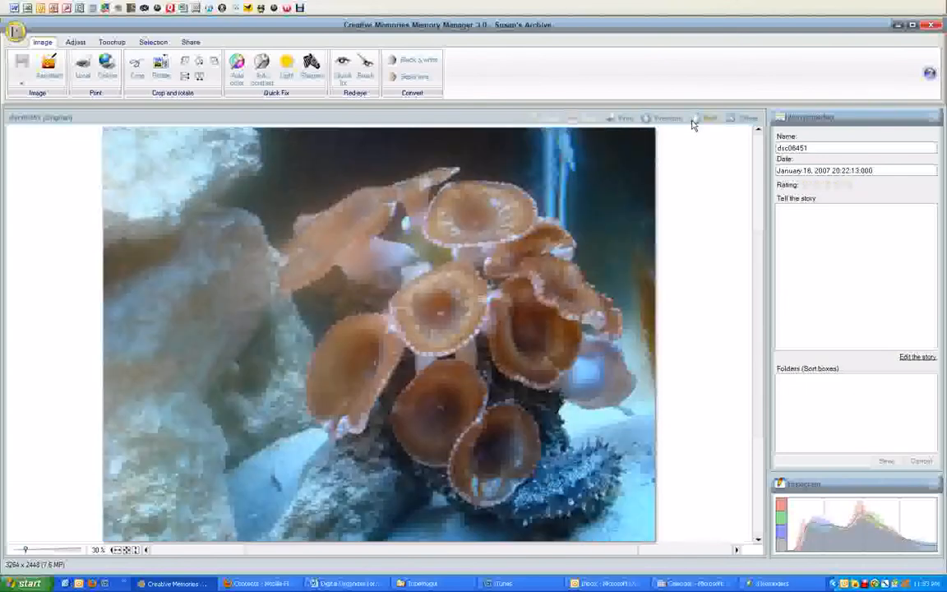
pyautogui.click(835, 186)
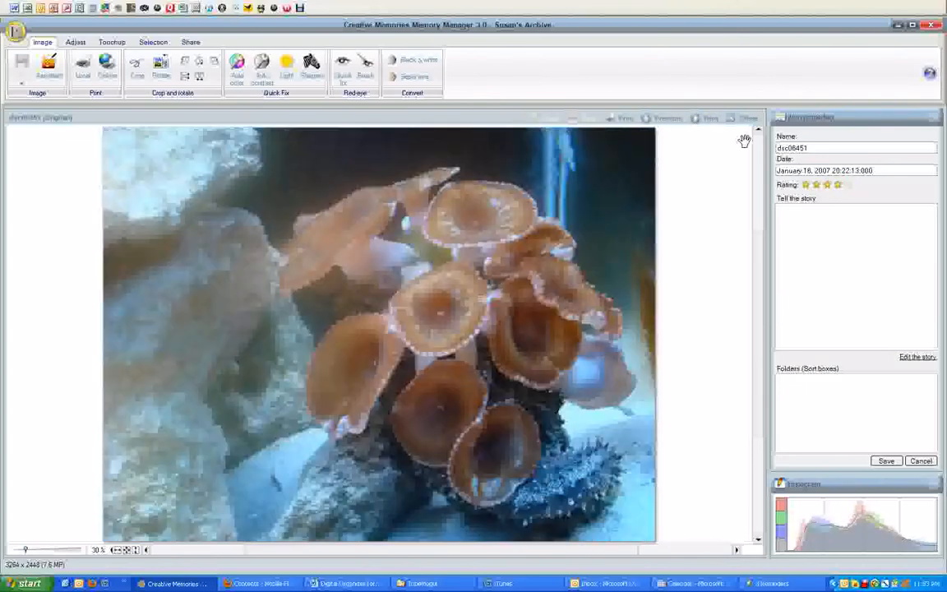
pyautogui.click(708, 120)
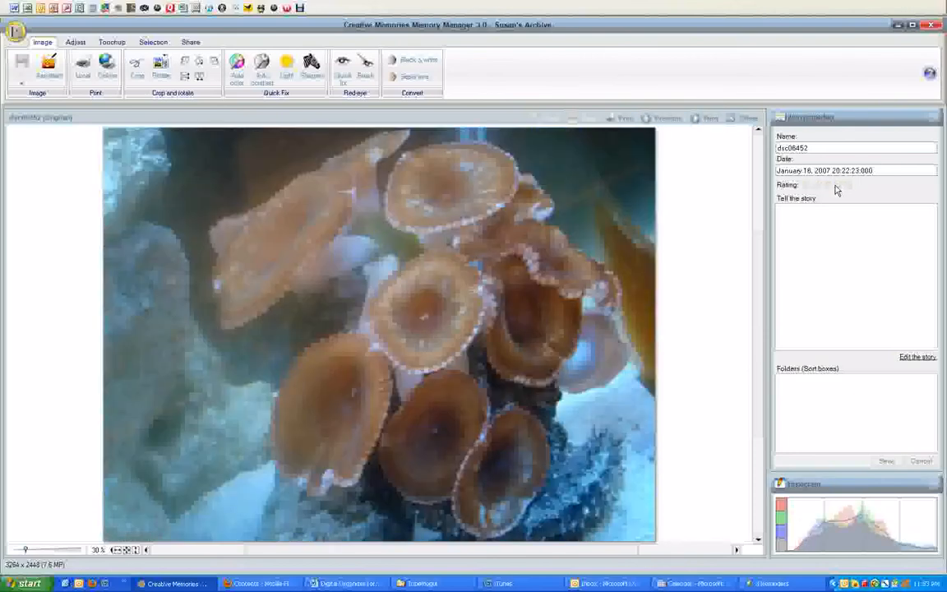
pyautogui.click(836, 188)
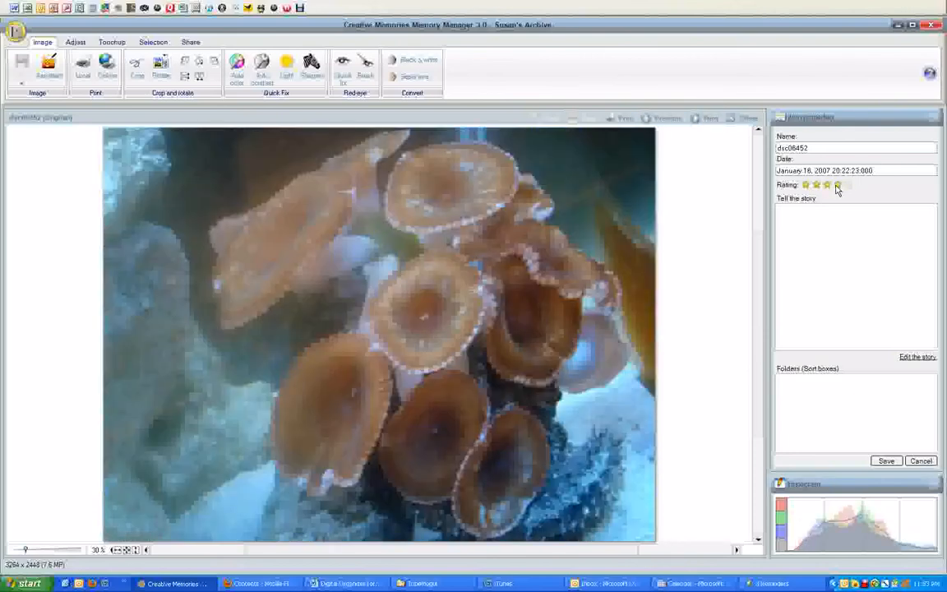
# Rate the two snake photos dsc06453 and dsc06454 four stars each.
pyautogui.click(697, 120)
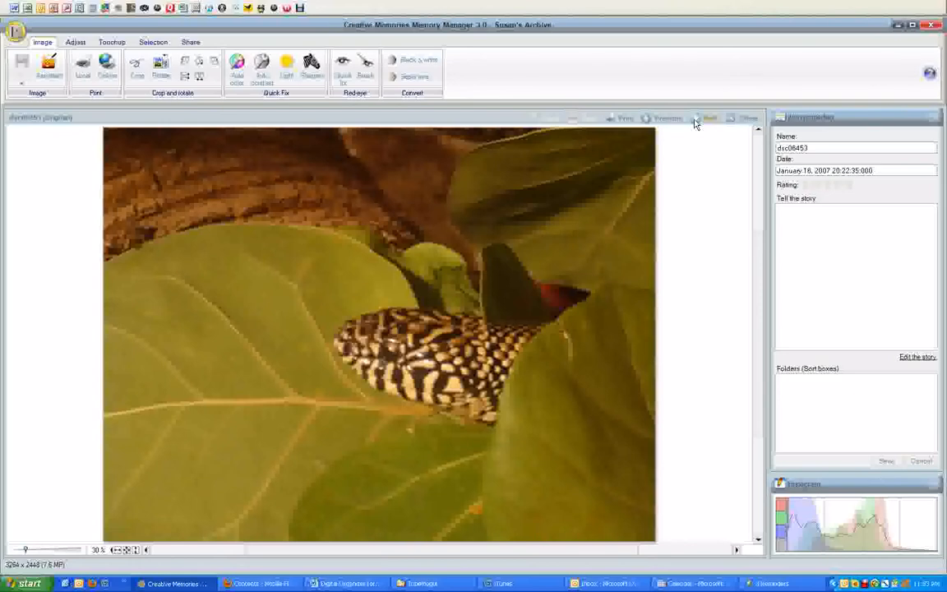
pyautogui.click(837, 186)
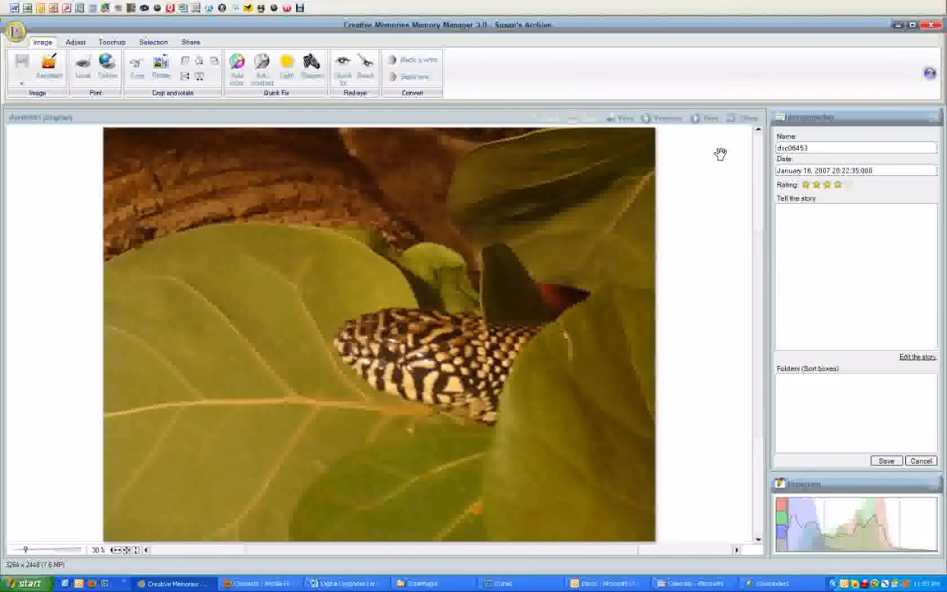
pyautogui.click(695, 120)
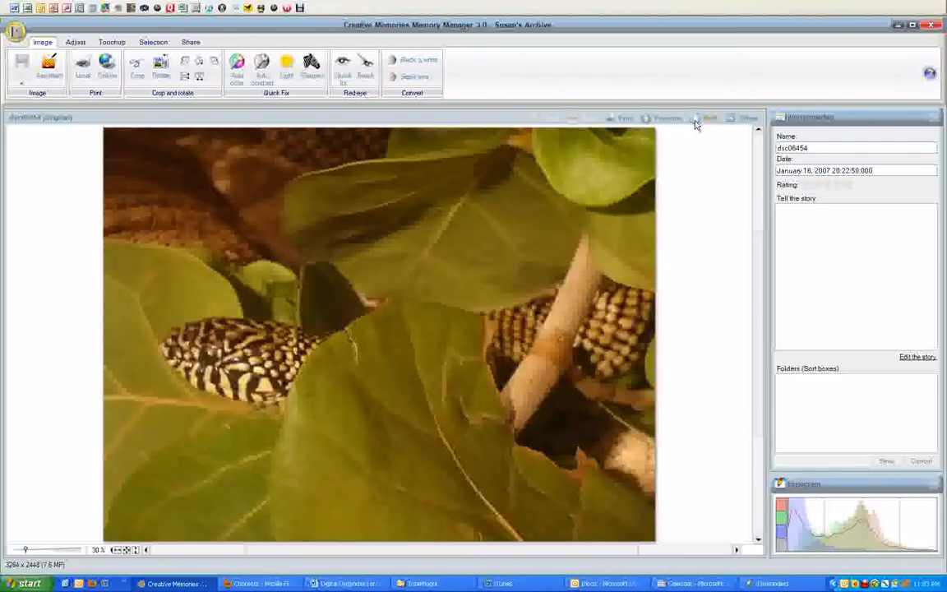
pyautogui.click(836, 185)
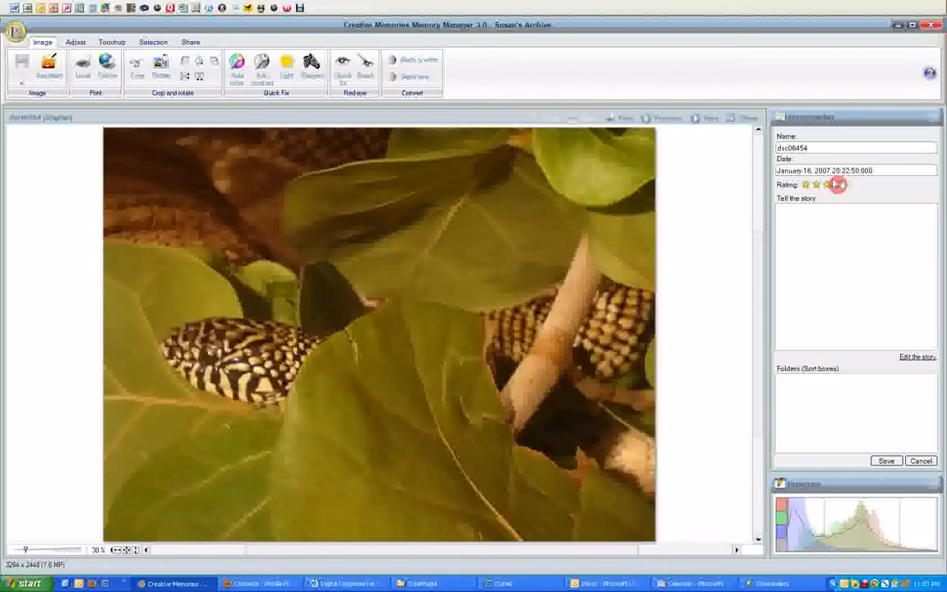
# Skip photos dsc06455 and dsc06464 and rate the tree trunk photo dsc06465 four stars.
pyautogui.click(695, 120)
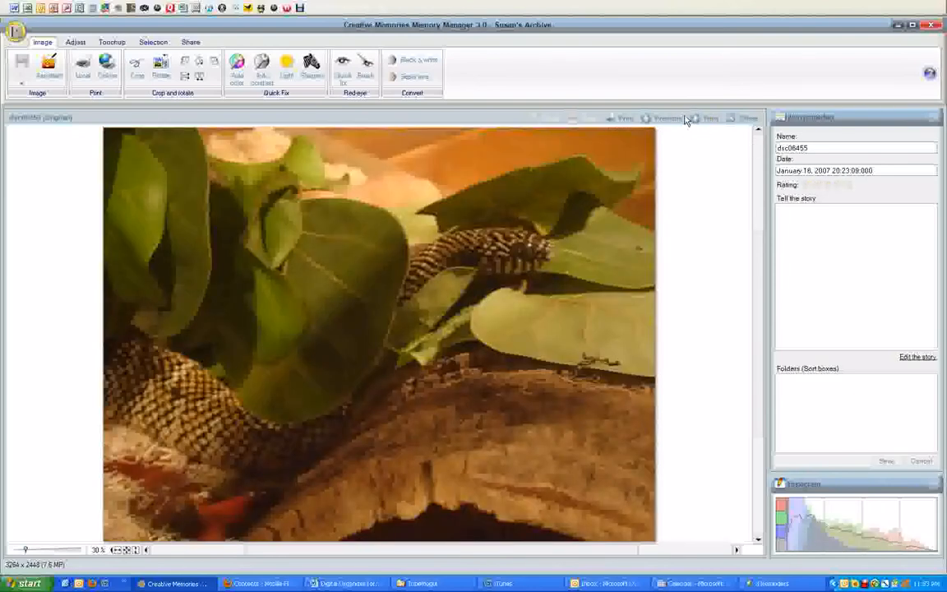
pyautogui.click(695, 117)
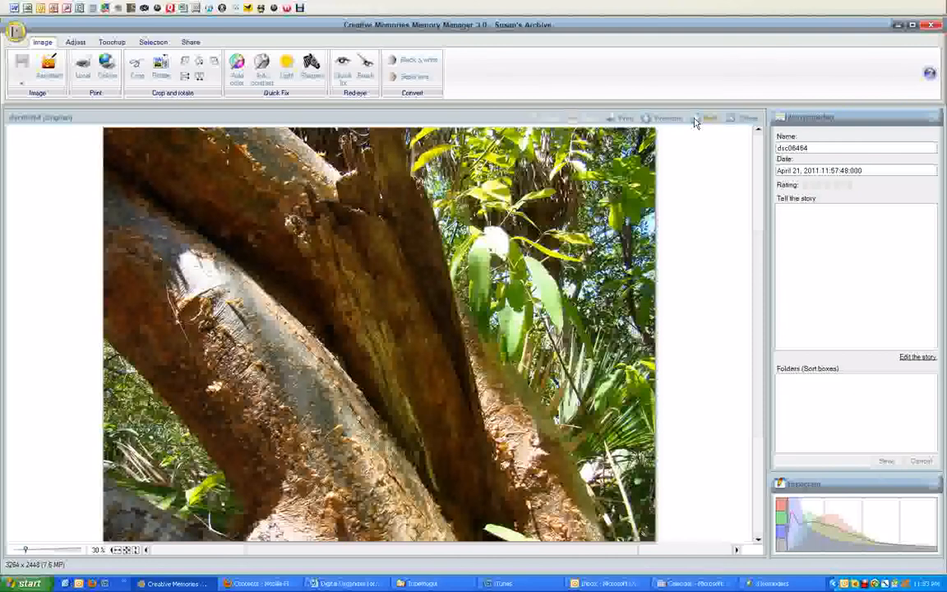
pyautogui.click(695, 118)
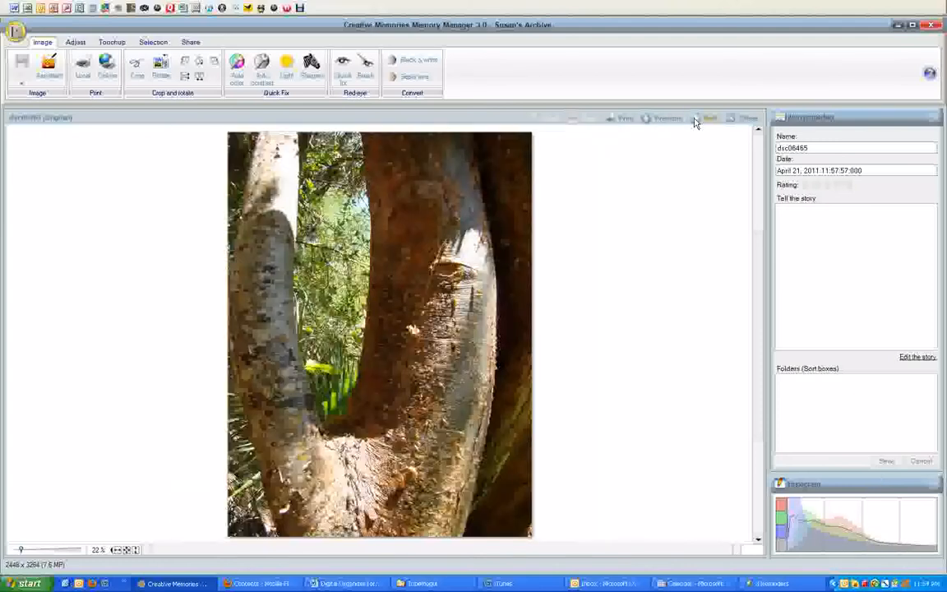
pyautogui.click(695, 120)
pyautogui.click(657, 118)
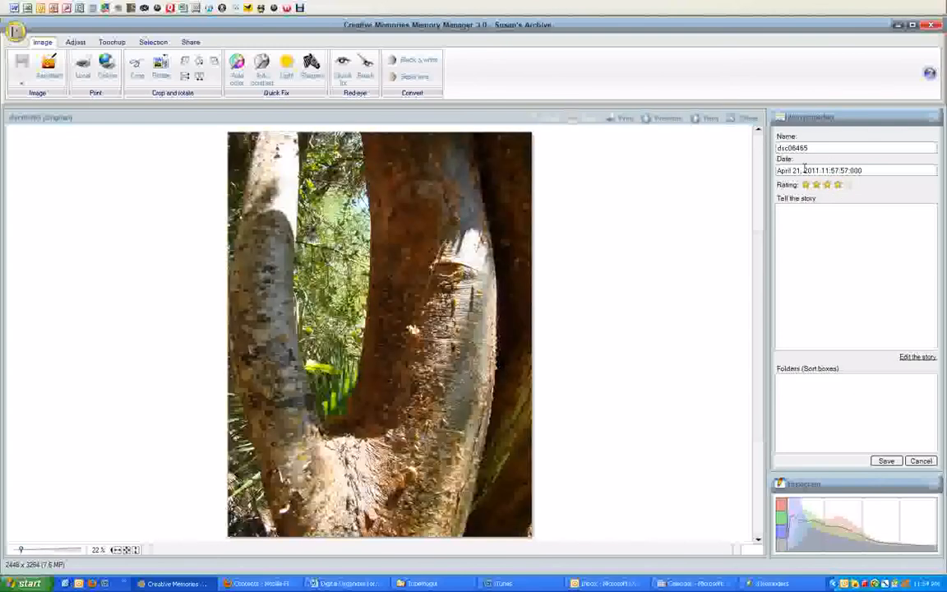
# Rate photos dsc06466, dsc06467 and dsc06469 four stars each, skipping dsc06468.
pyautogui.click(697, 120)
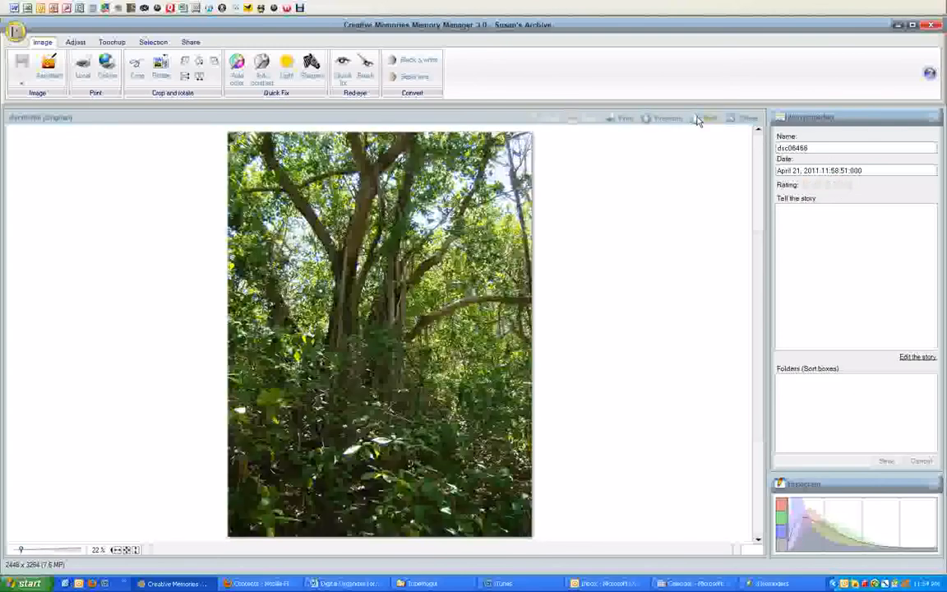
pyautogui.click(836, 185)
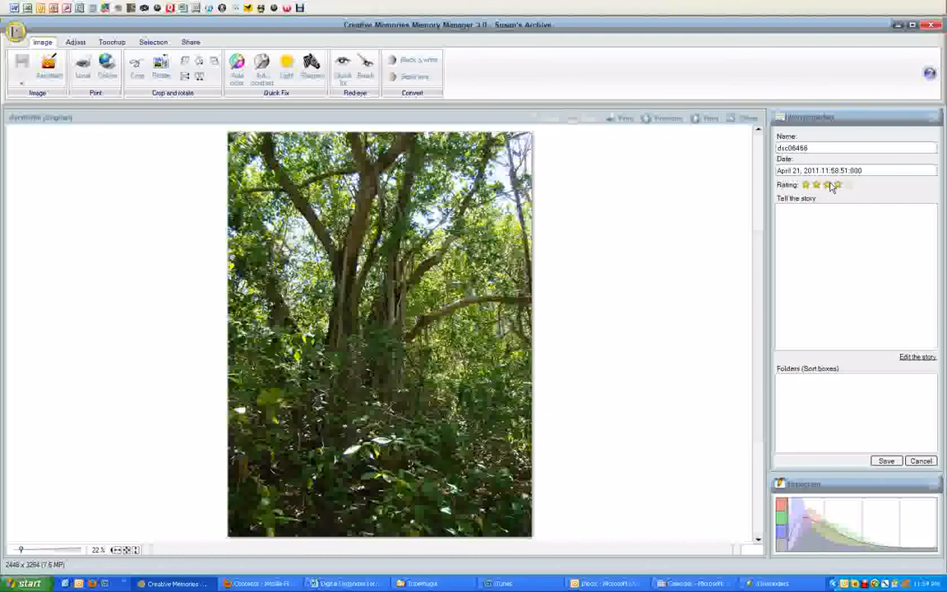
pyautogui.click(697, 119)
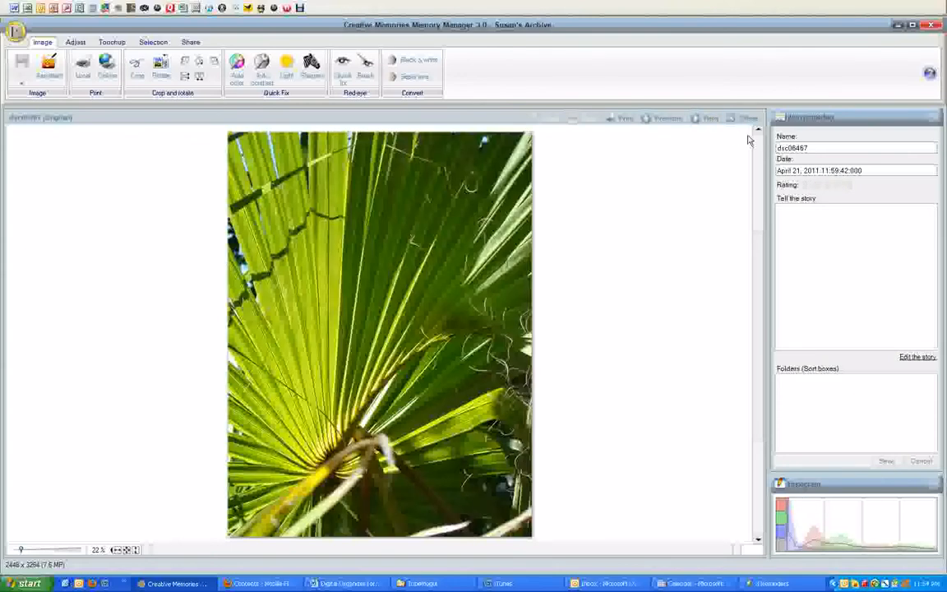
pyautogui.click(837, 185)
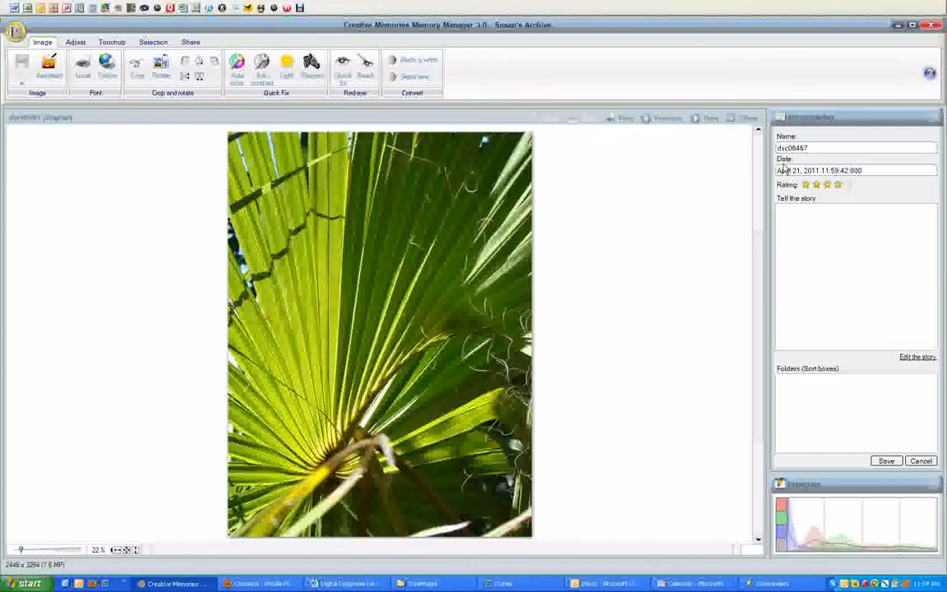
pyautogui.click(697, 119)
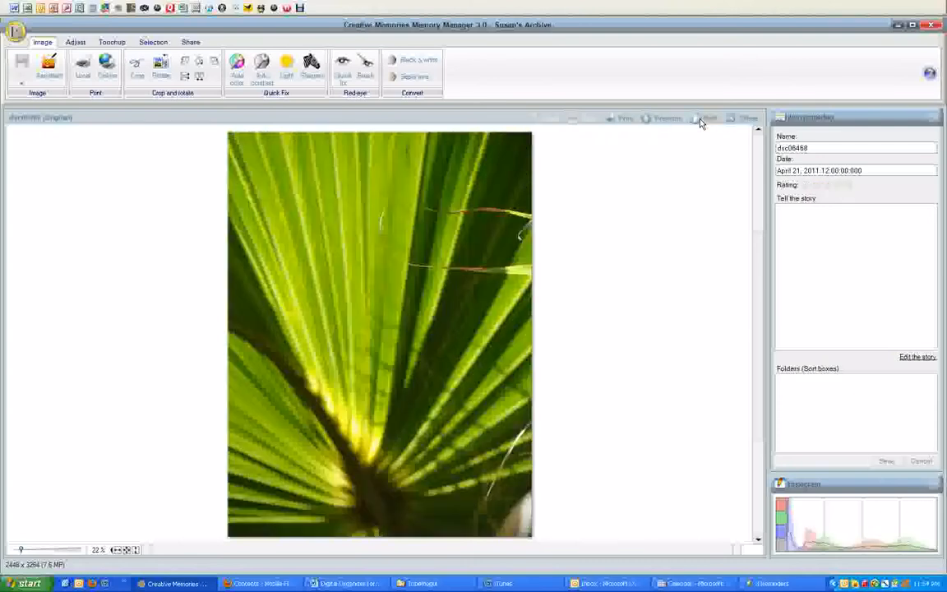
pyautogui.click(699, 119)
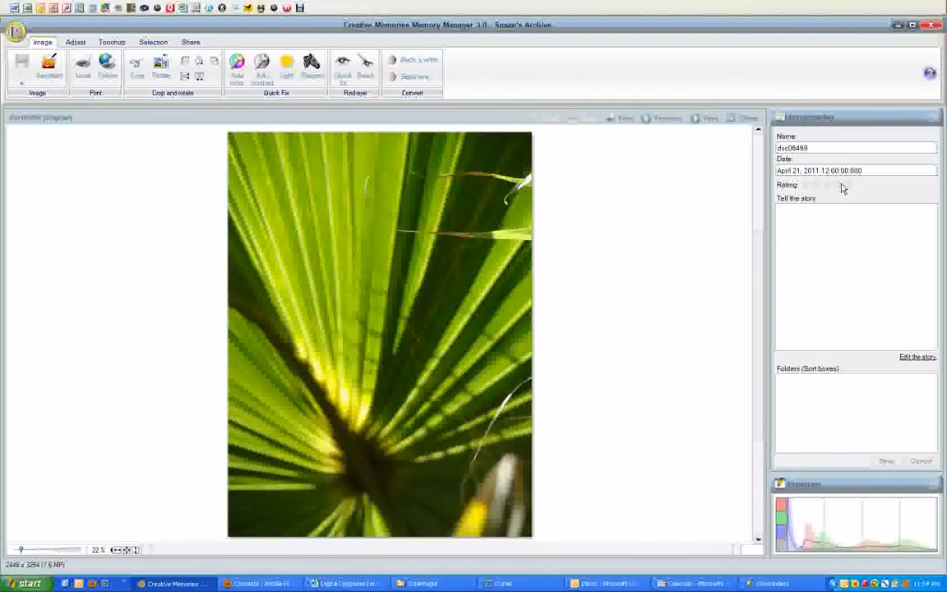
pyautogui.click(839, 186)
# Skip the undergrowth photos dsc06471 and dsc06472 and rate the tree hollow photo dsc06473 five stars.
pyautogui.click(690, 118)
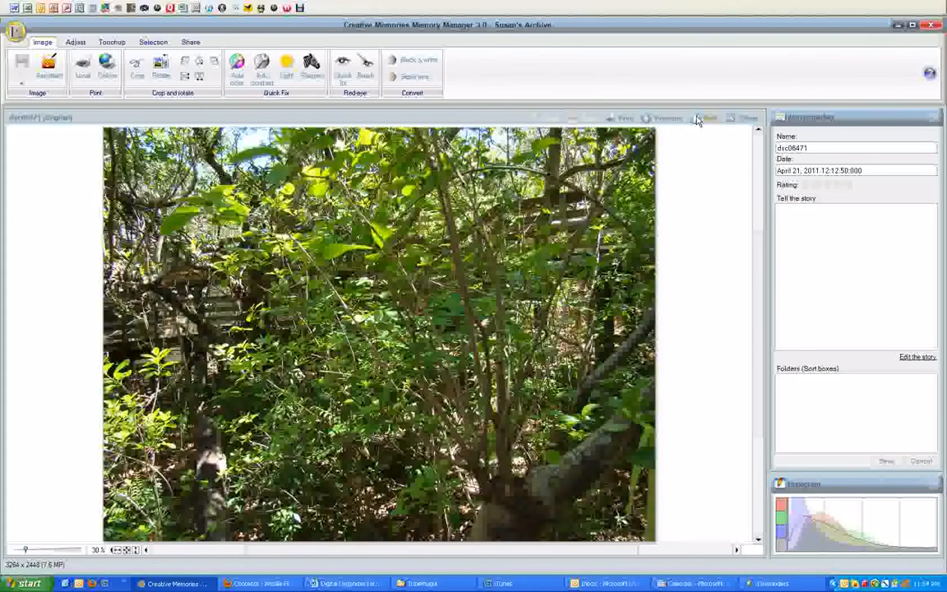
pyautogui.click(697, 120)
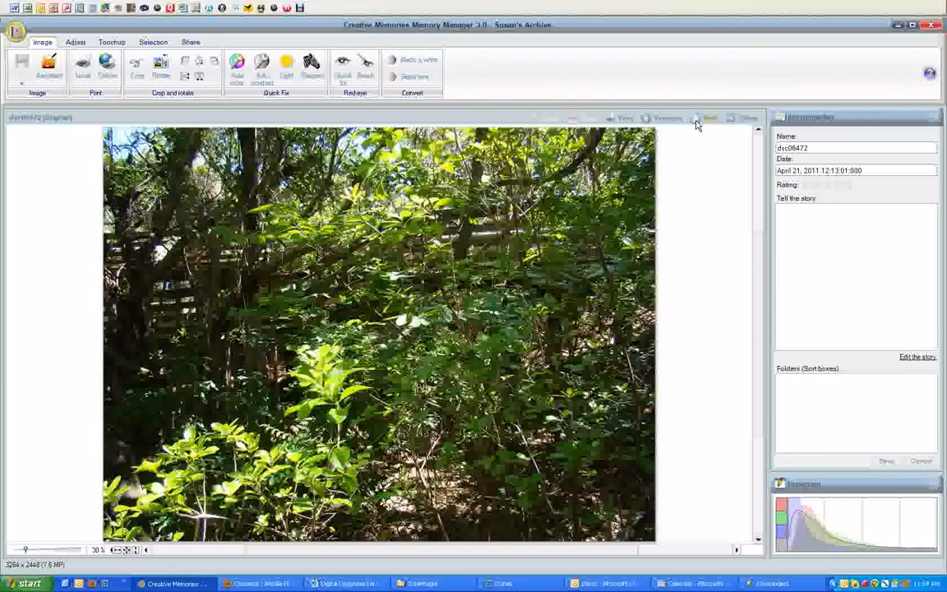
pyautogui.click(696, 120)
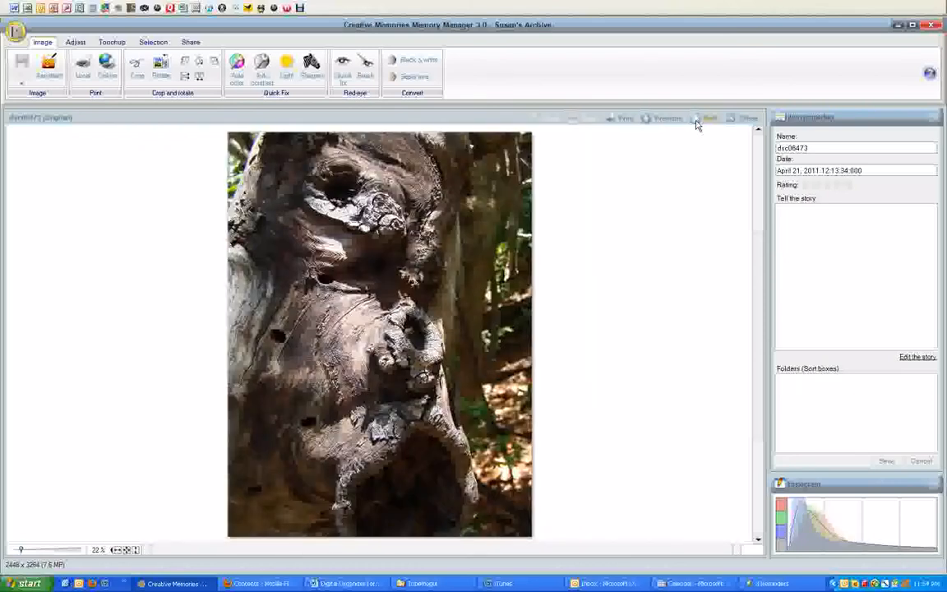
pyautogui.click(850, 186)
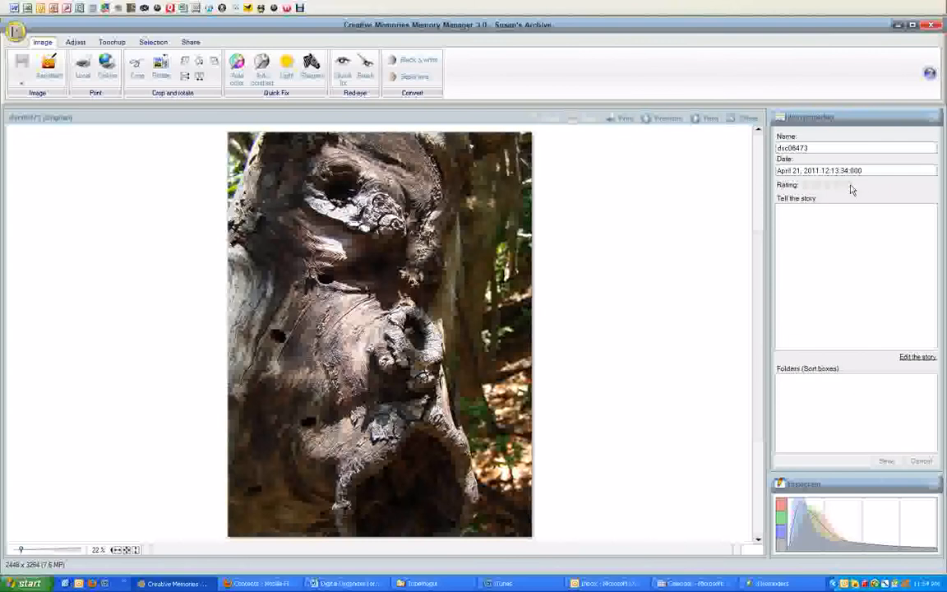
# Rate the tree hollow photo dsc06474 and the leaf photos dsc06475 and dsc06476 four stars each.
pyautogui.click(700, 121)
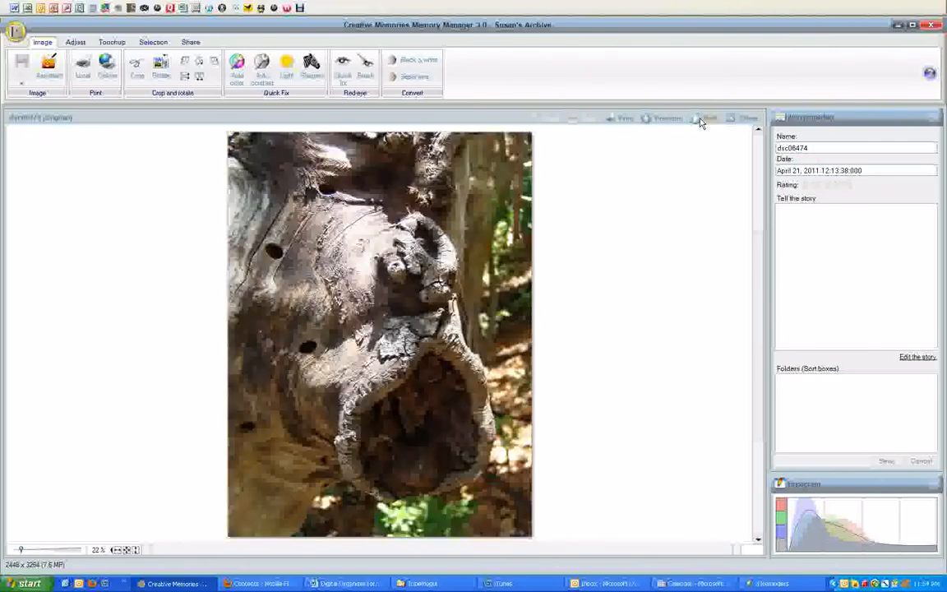
pyautogui.click(839, 186)
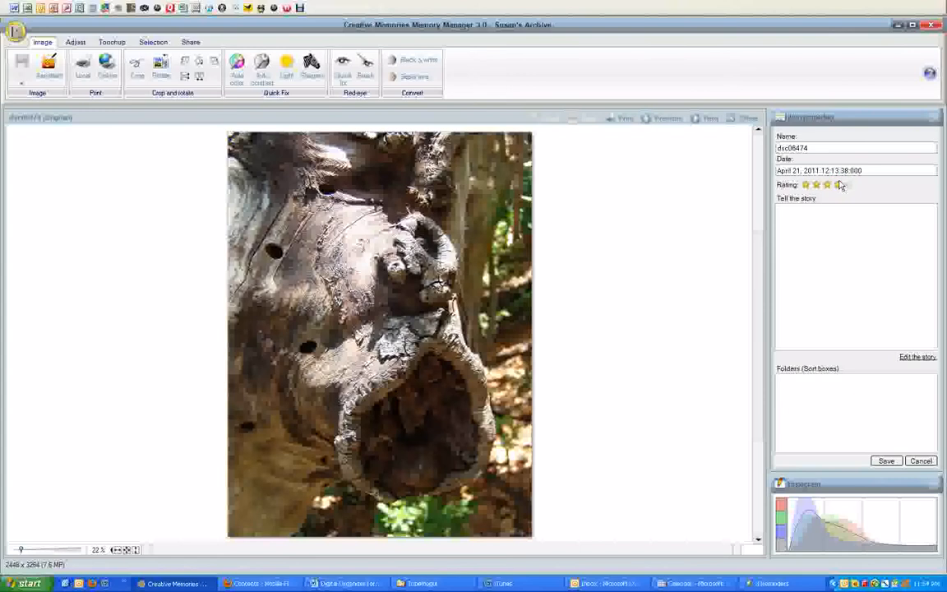
pyautogui.click(697, 118)
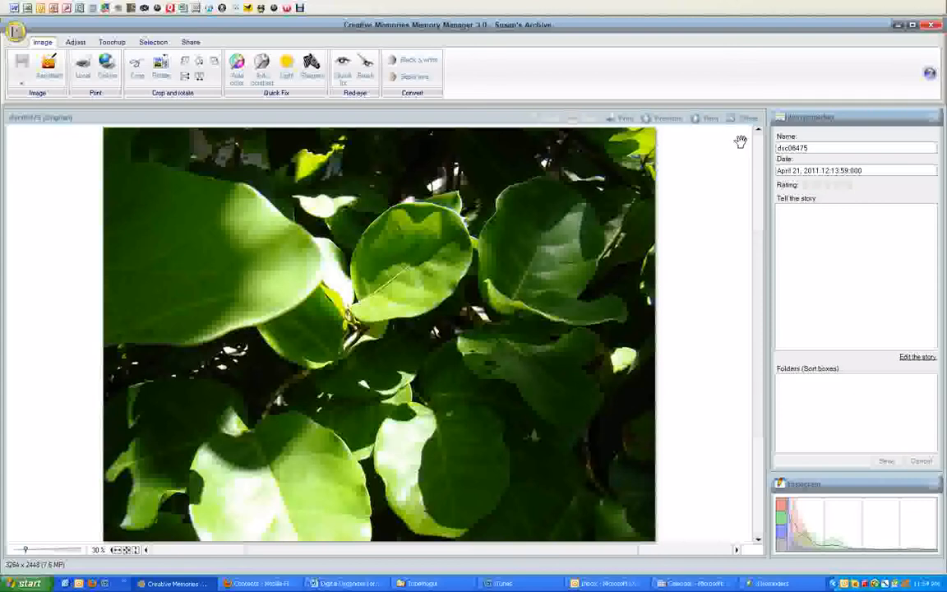
pyautogui.click(838, 184)
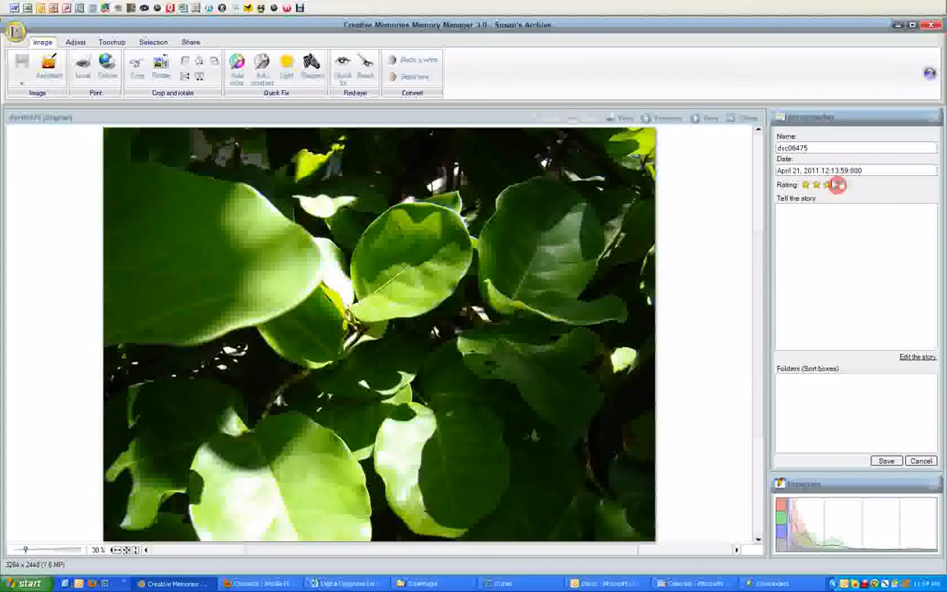
pyautogui.click(698, 124)
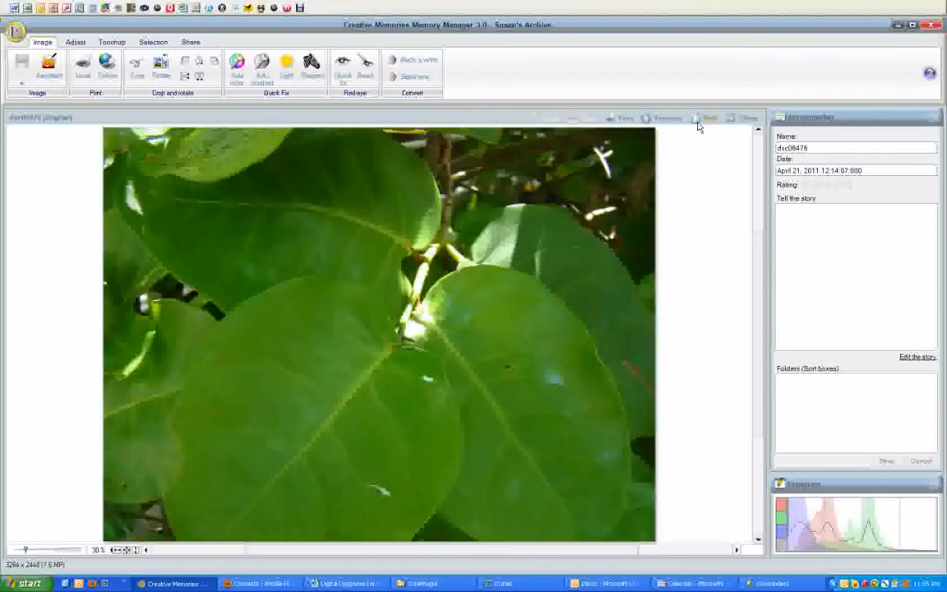
pyautogui.click(836, 184)
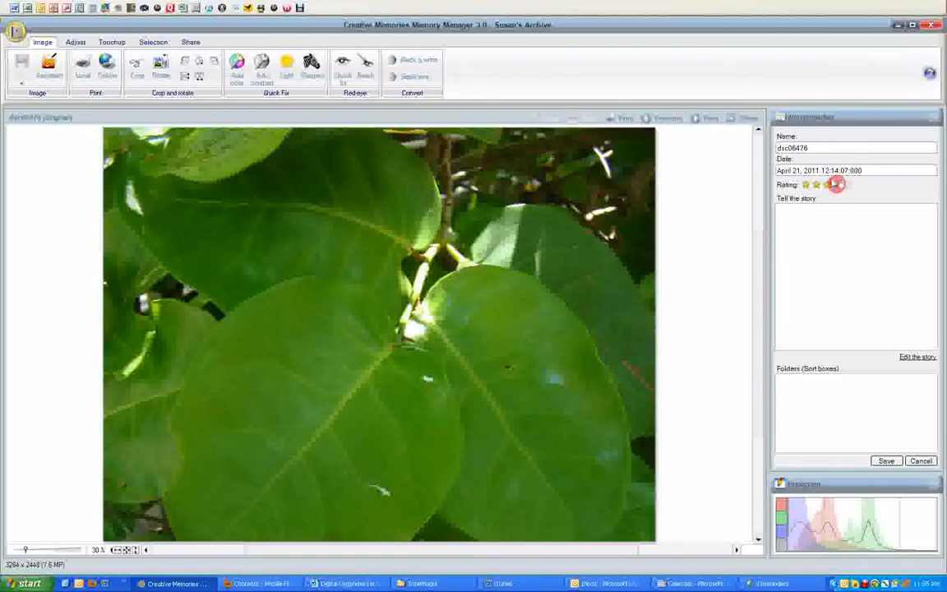
# Skip photo dsc06582 and rate the following photo, dsc06583, four stars.
pyautogui.click(693, 121)
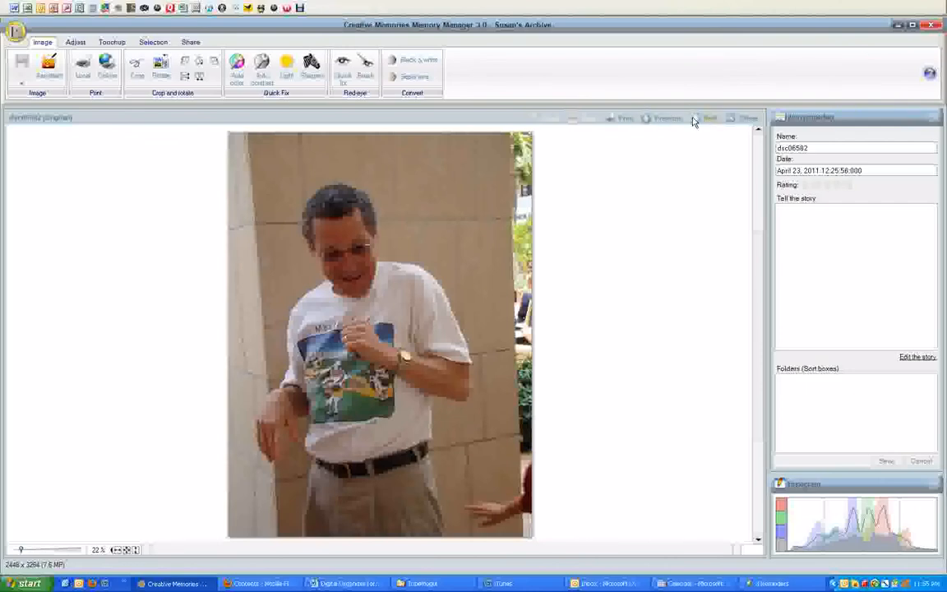
pyautogui.click(693, 120)
pyautogui.click(837, 185)
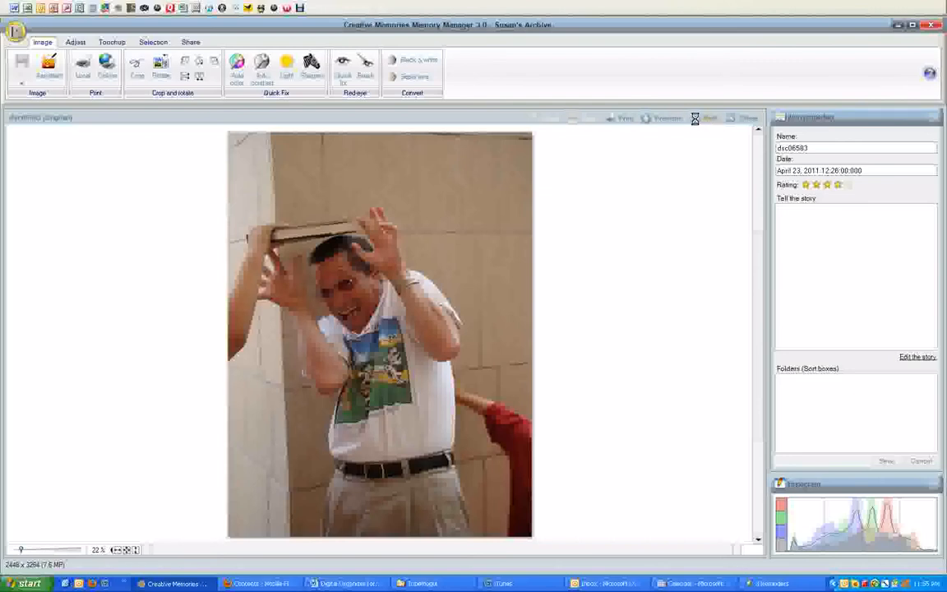
# Rate photos dsc06584 and dsc06744 four stars each, skipping dsc06585, and return to the media library.
pyautogui.click(697, 123)
pyautogui.click(836, 185)
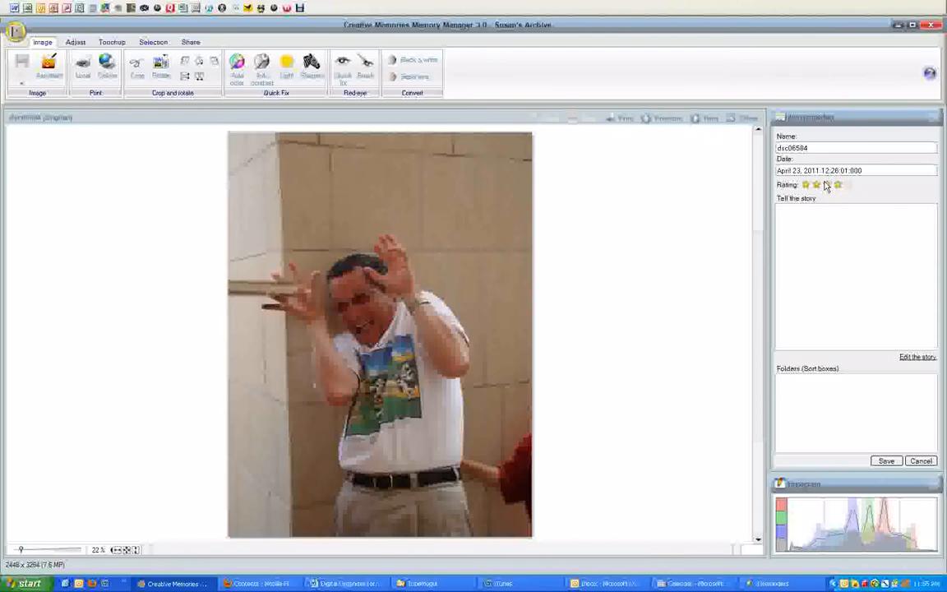
pyautogui.click(694, 120)
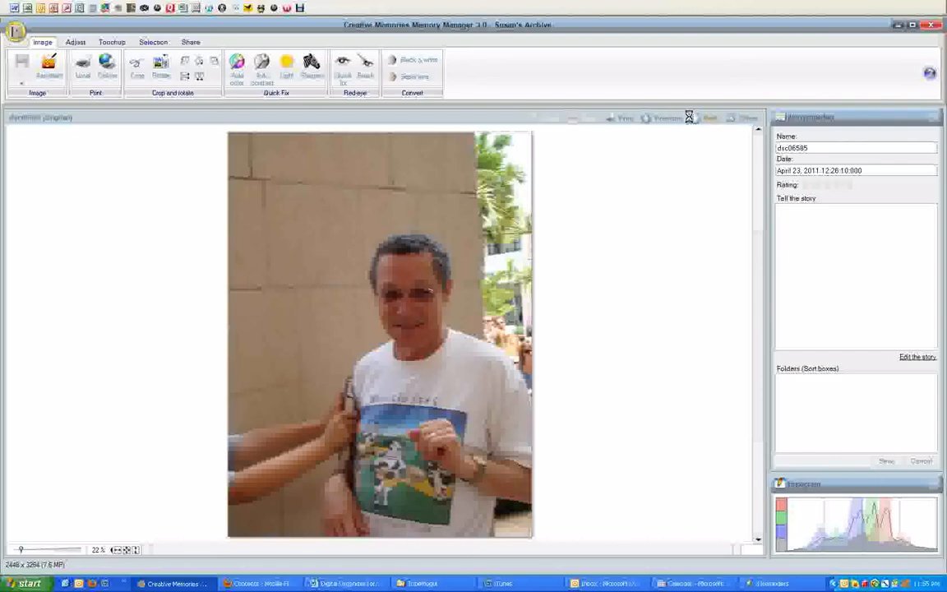
pyautogui.click(693, 120)
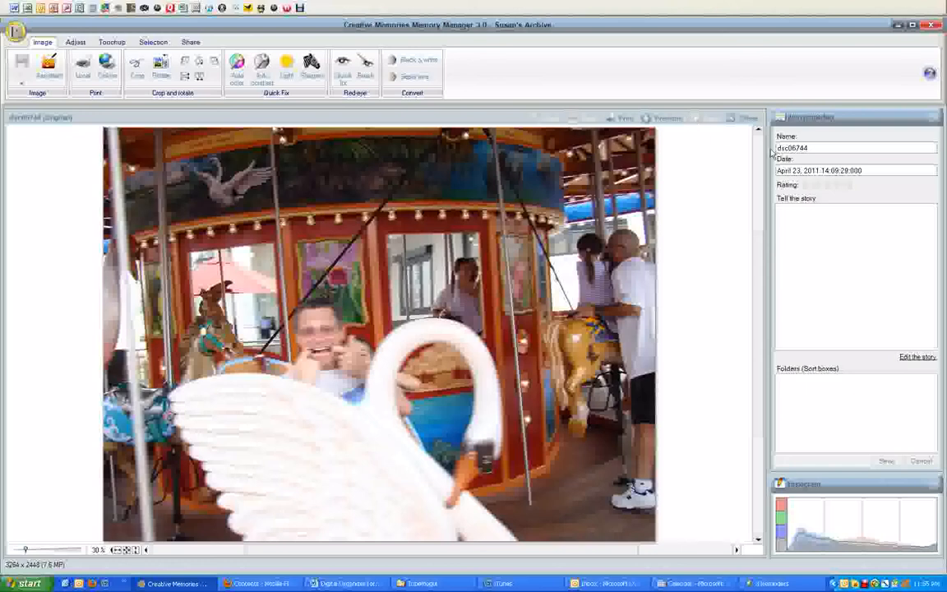
pyautogui.click(823, 187)
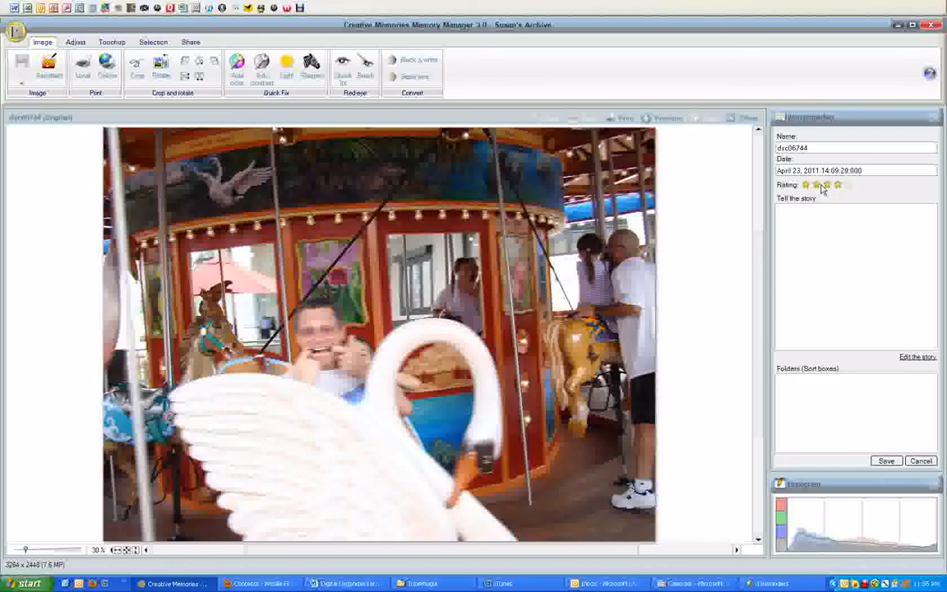
pyautogui.click(734, 122)
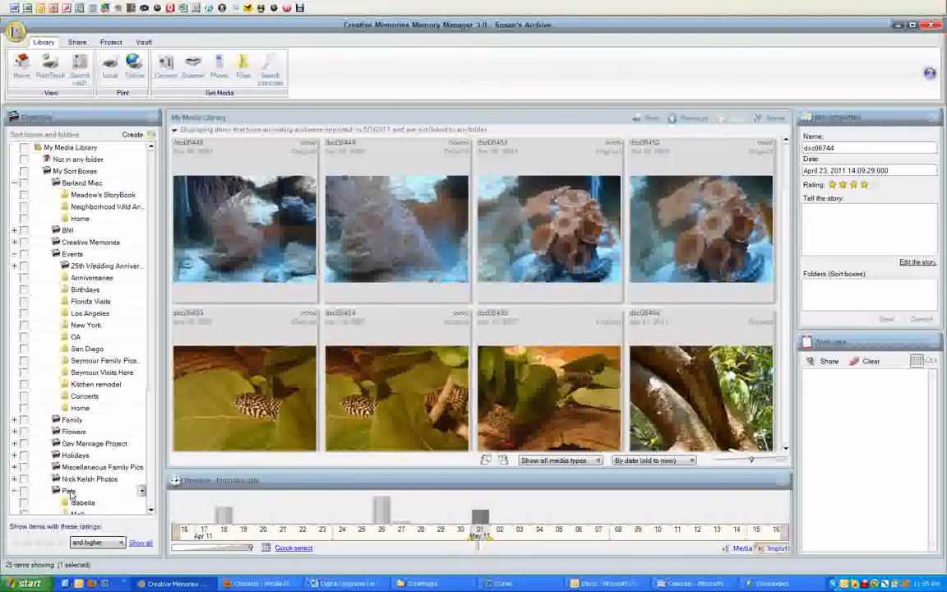
# Filter the library to show only items rated three stars and lower.
pyautogui.click(38, 543)
pyautogui.click(88, 542)
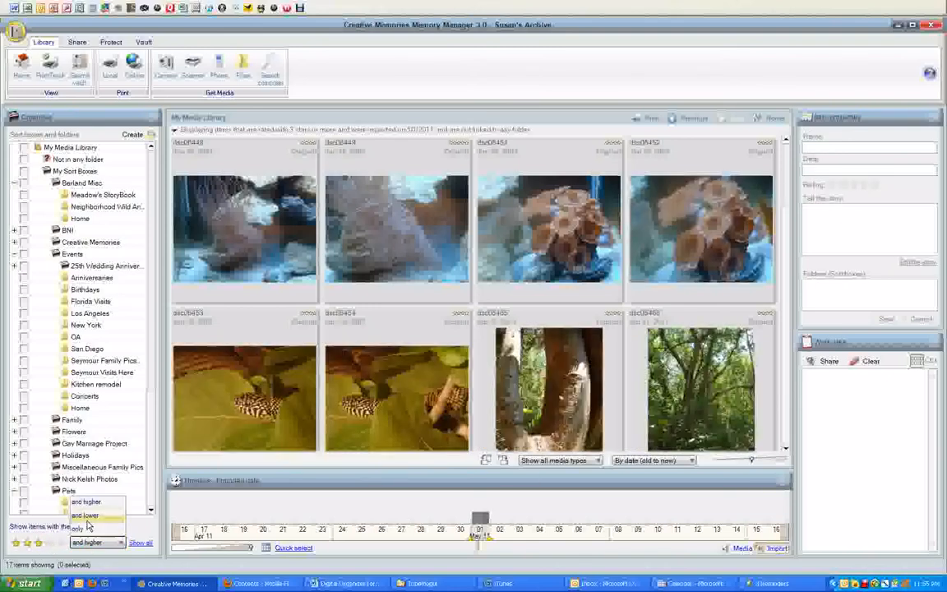
pyautogui.click(85, 515)
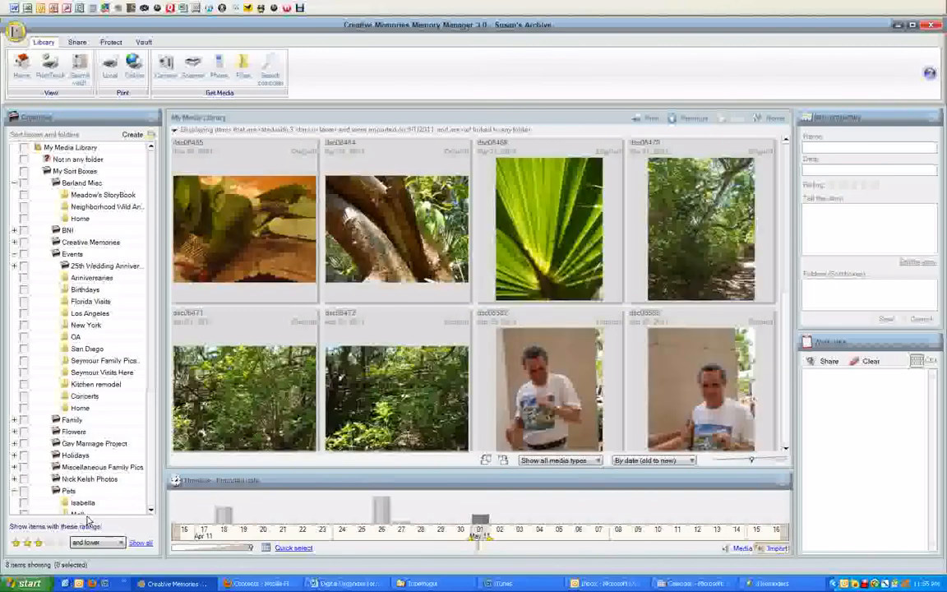
# Delete all the filtered low-rated photos from the memory vault and clear the rating filter.
pyautogui.click(240, 254)
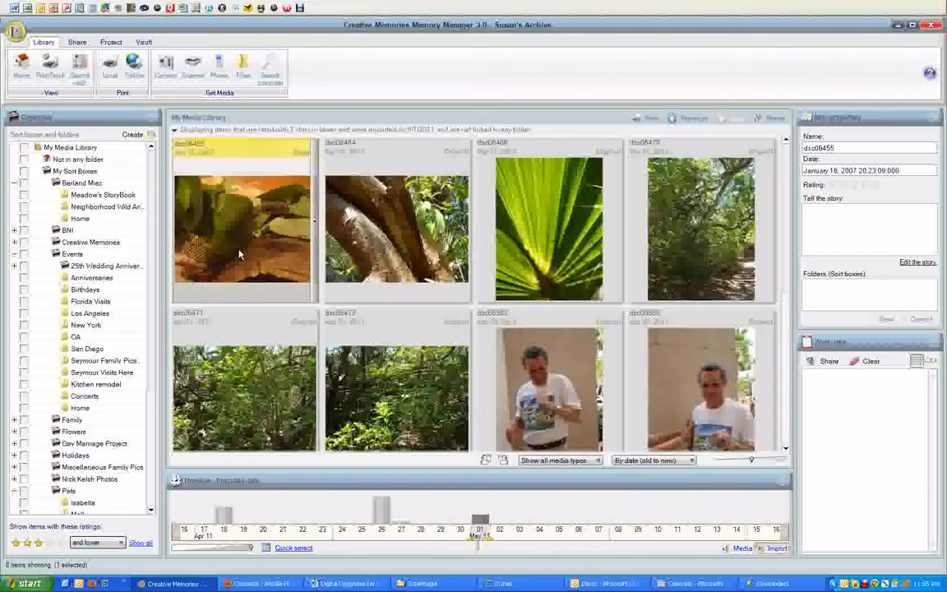
pyautogui.hotkey('ctrl', 'a')
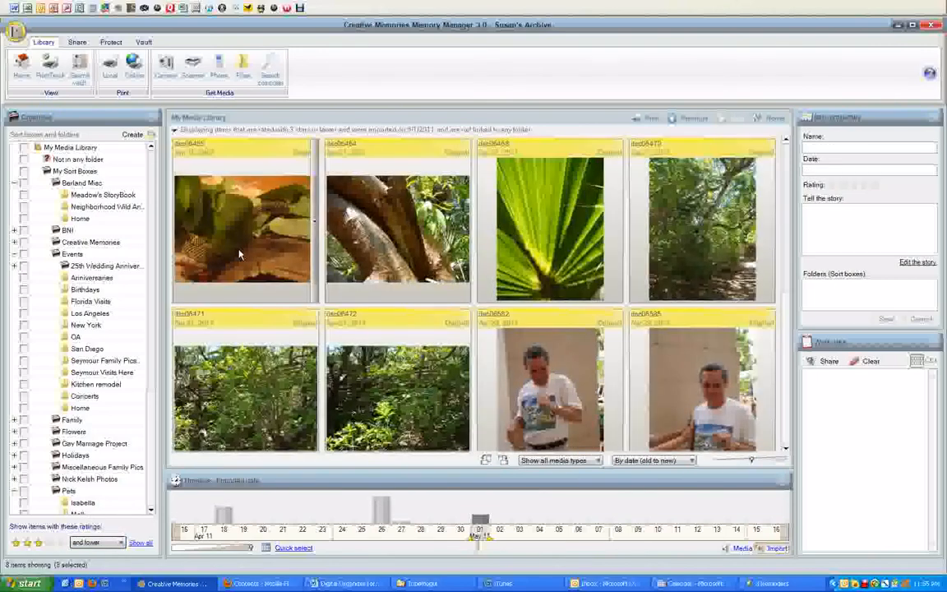
pyautogui.rightClick(316, 222)
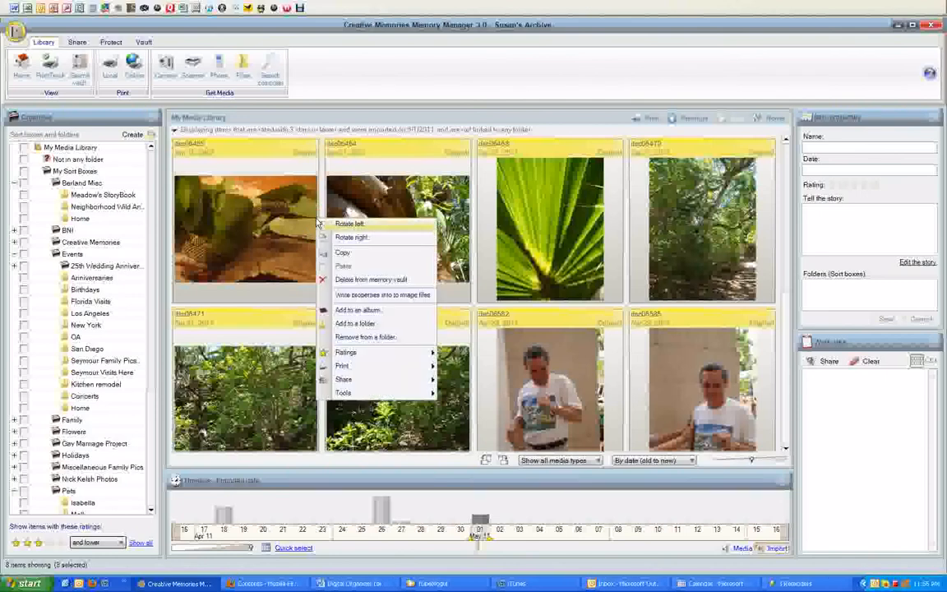
pyautogui.click(350, 282)
pyautogui.click(344, 298)
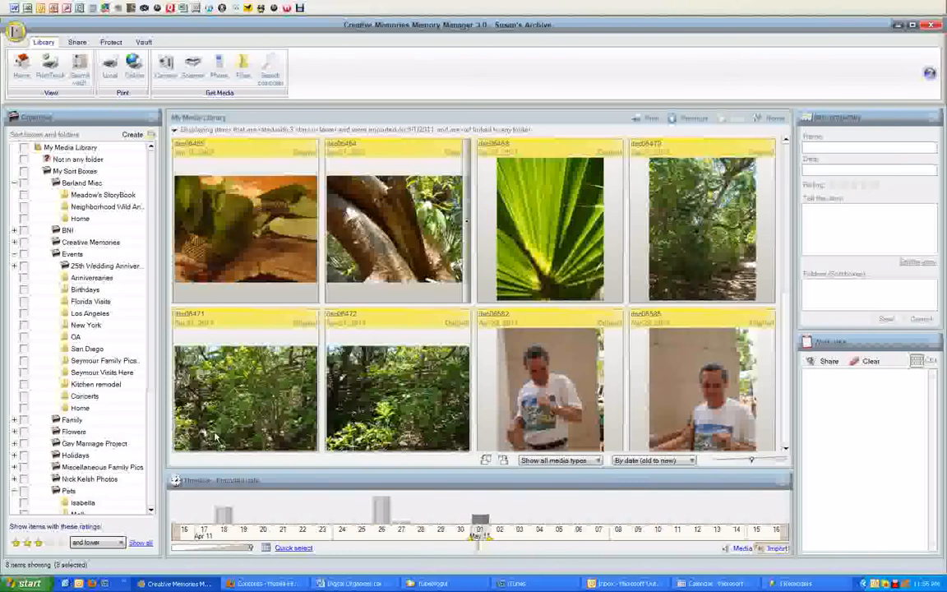
pyautogui.click(141, 542)
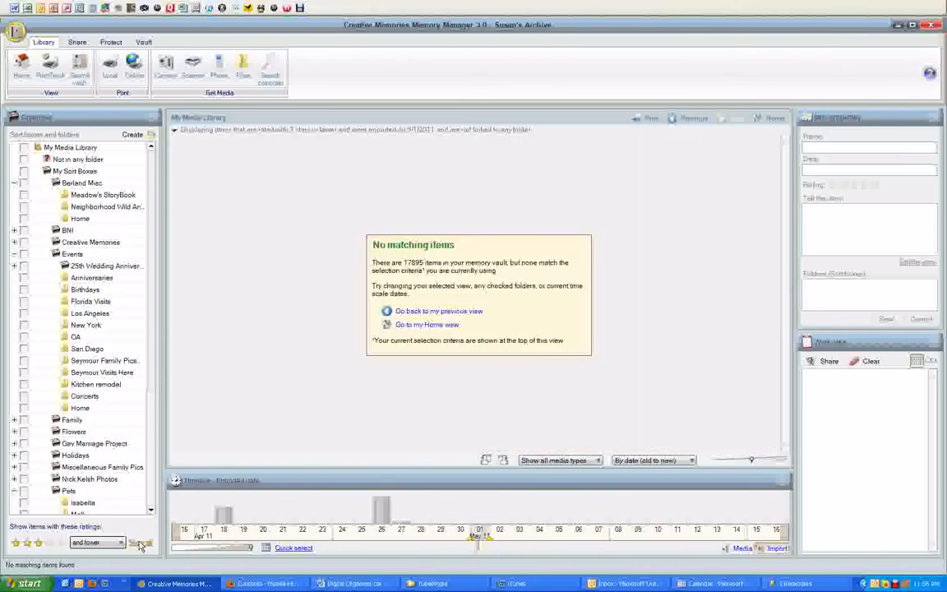
pyautogui.click(140, 543)
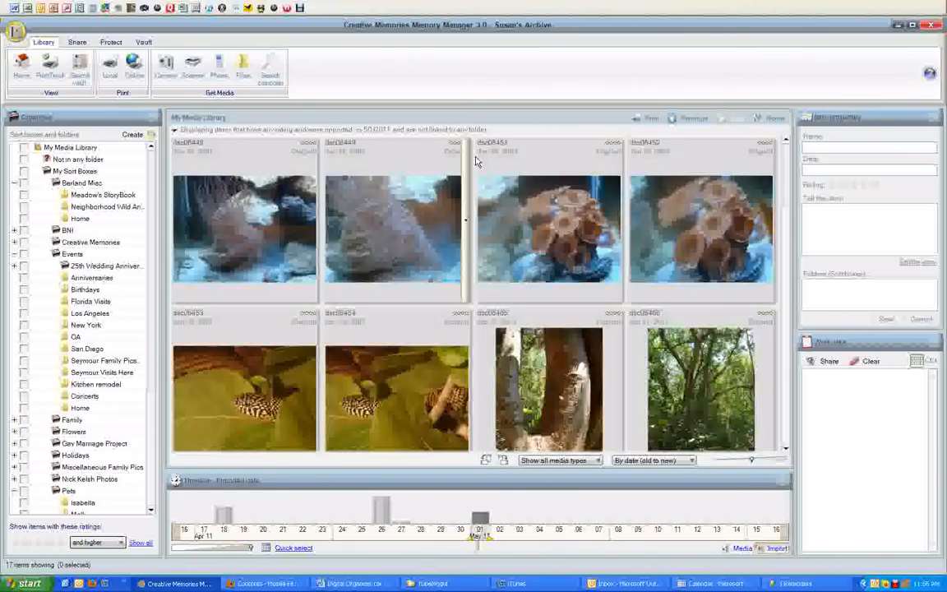
# Name the photos from dsc06448 through dsc06476 "MacArthur Park" all at once.
pyautogui.click(238, 196)
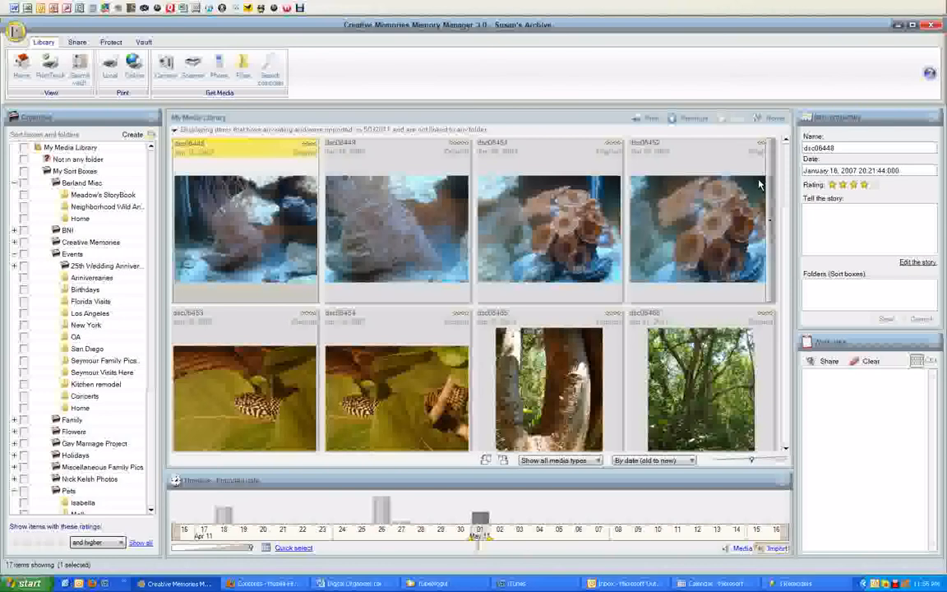
pyautogui.moveTo(791, 169); pyautogui.dragTo(788, 294)
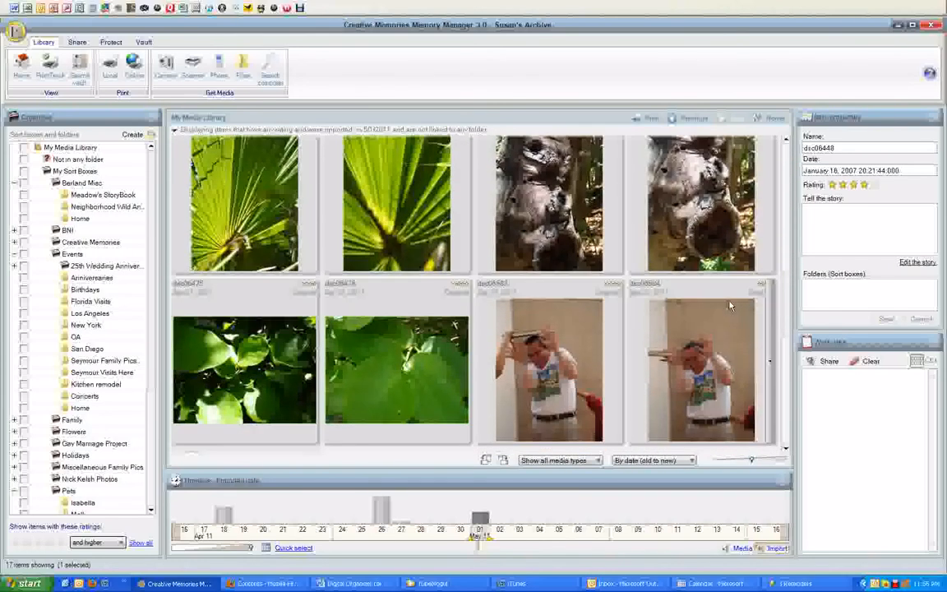
pyautogui.keyDown('shift'); pyautogui.click(419, 330); pyautogui.keyUp('shift')
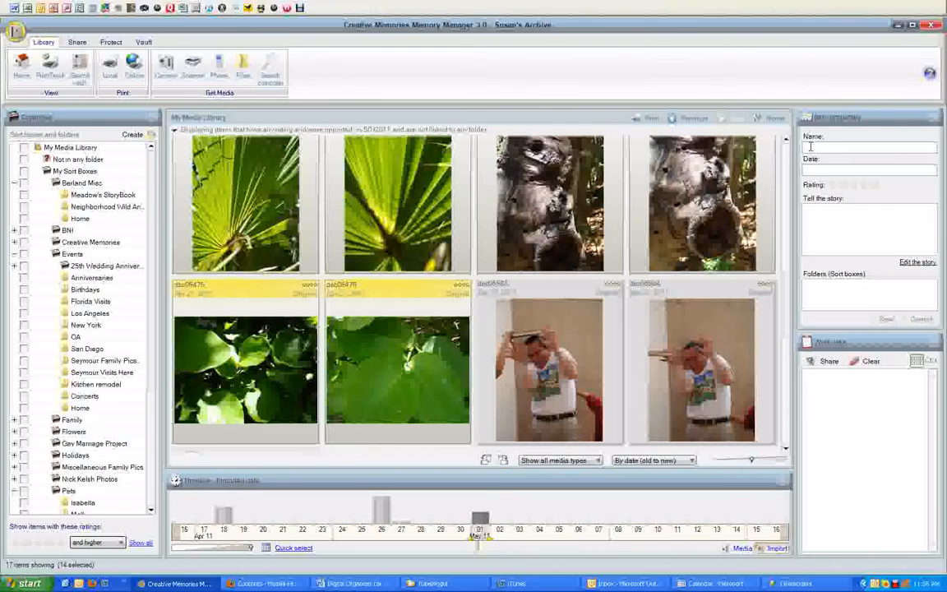
pyautogui.write('M')
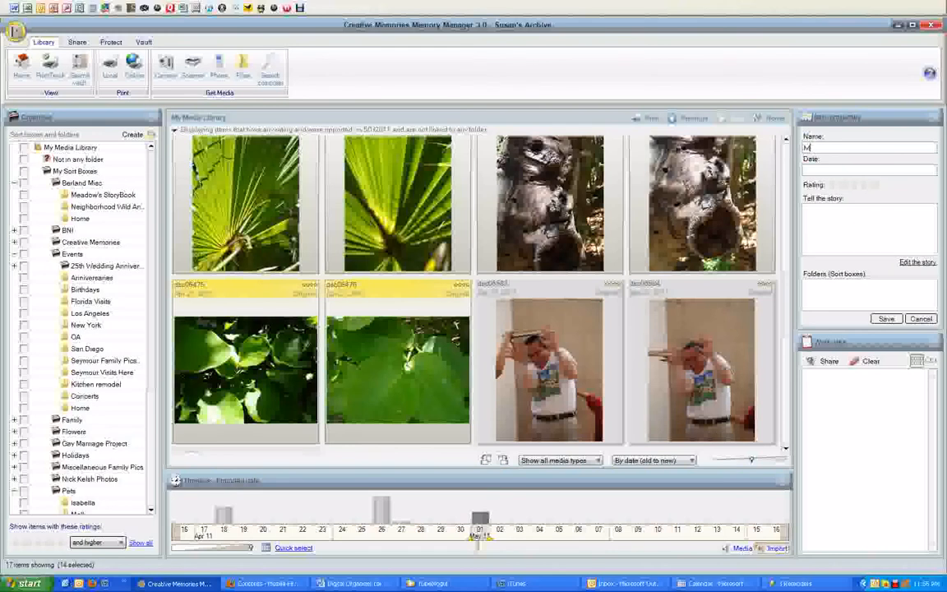
pyautogui.write('acArthur Park')
# Name the two photos dsc06583 and dsc06584 "Flash Mob".
pyautogui.click(549, 371)
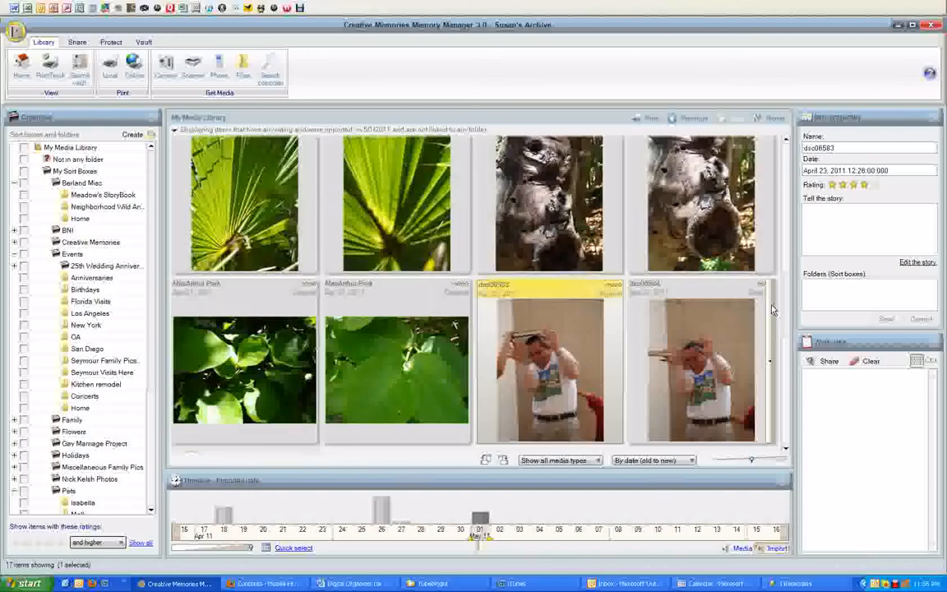
pyautogui.scroll(2, 785, 277)
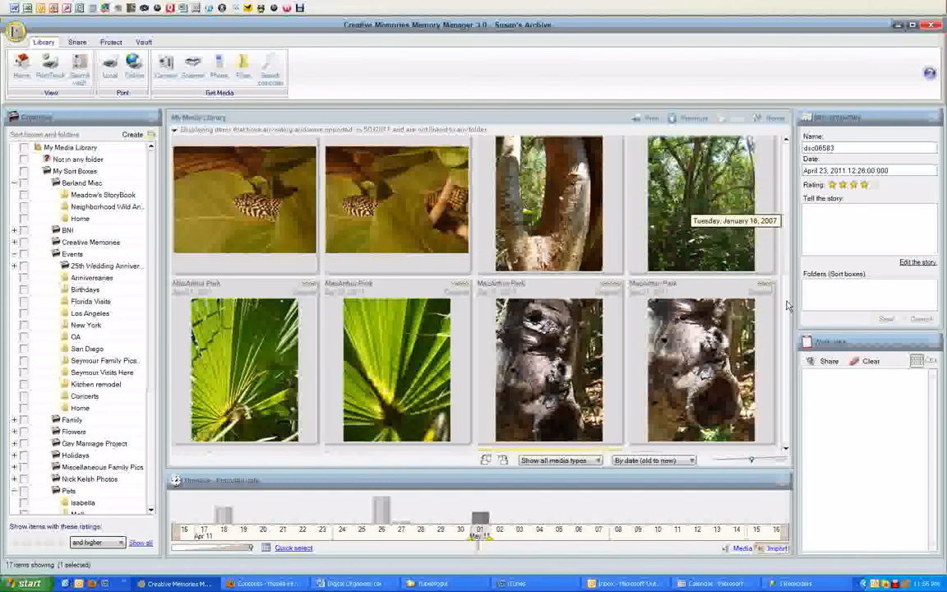
pyautogui.moveTo(786, 258); pyautogui.dragTo(786, 371)
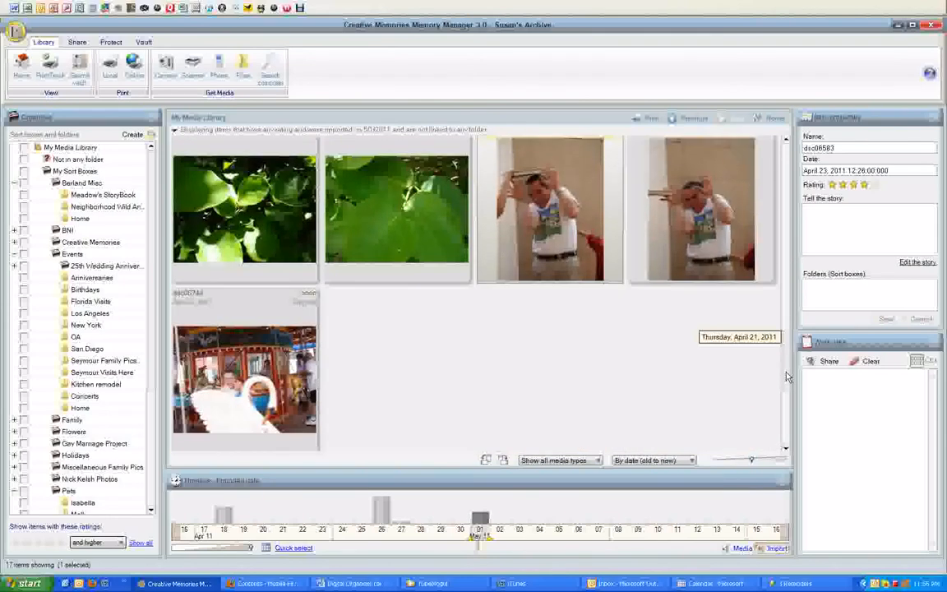
pyautogui.keyDown('ctrl'); pyautogui.click(702, 210); pyautogui.keyUp('ctrl')
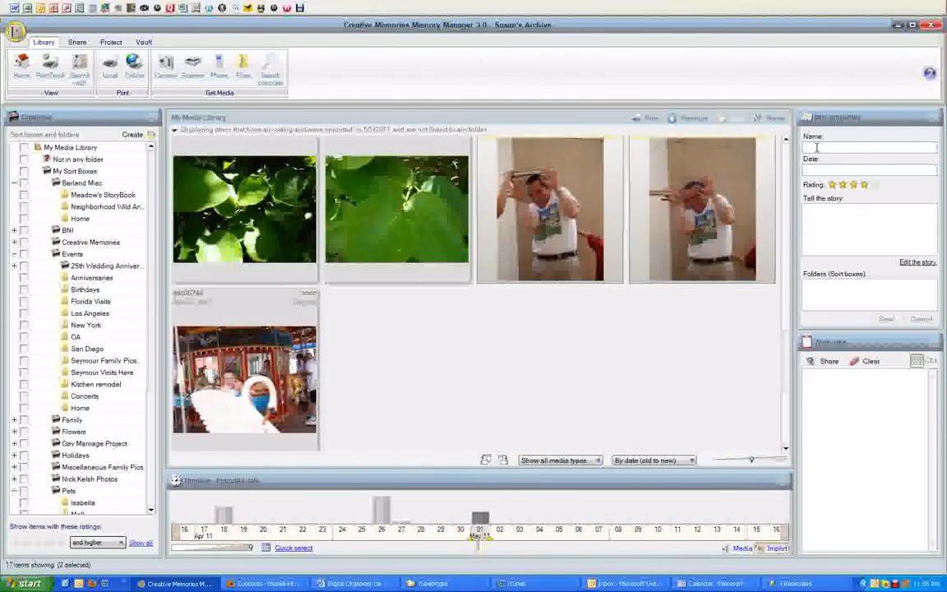
pyautogui.write('Flash Mob')
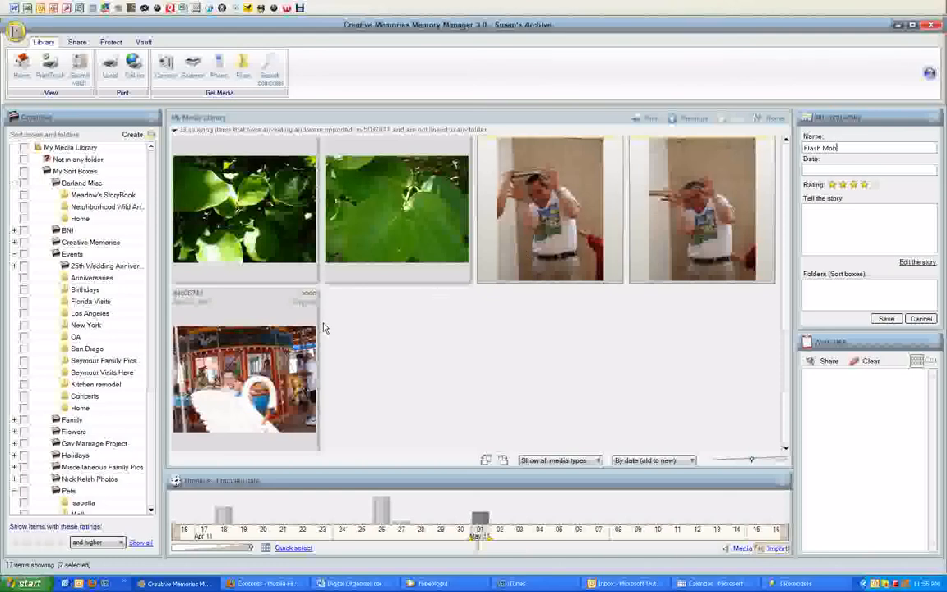
# Rename the swan ride photo dsc06744 as "Carousel".
pyautogui.click(291, 290)
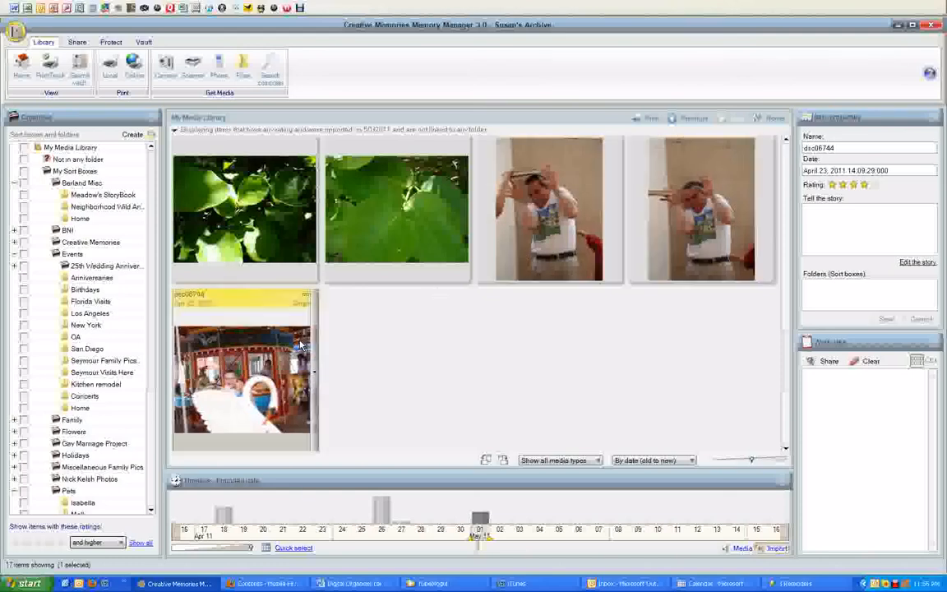
pyautogui.doubleClick(847, 148)
pyautogui.write('C')
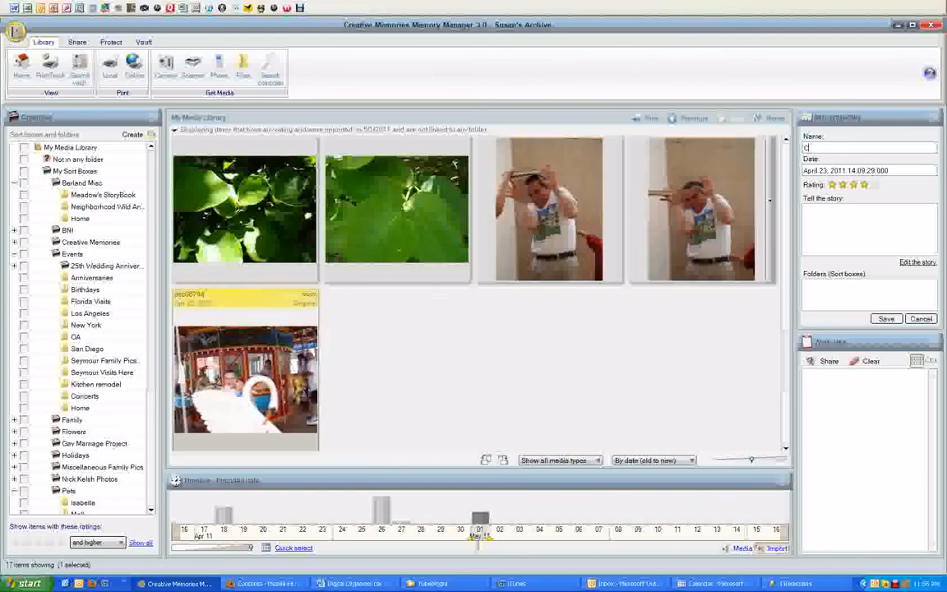
pyautogui.write('arousel')
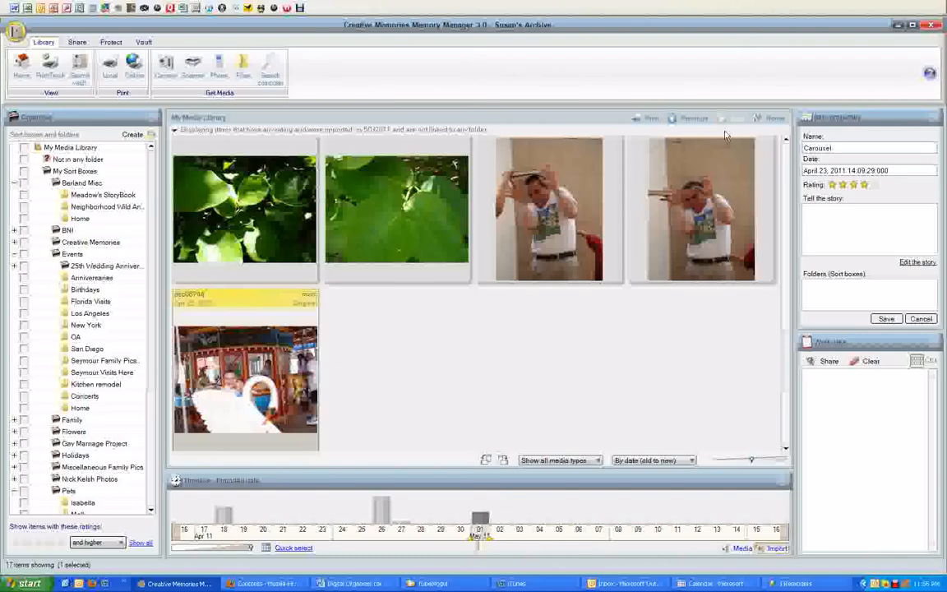
# Set the date of the first six MacArthur Park photos, the coral and leaf shots, to April 21, 2011.
pyautogui.moveTo(785, 358); pyautogui.dragTo(784, 133)
pyautogui.click(228, 175)
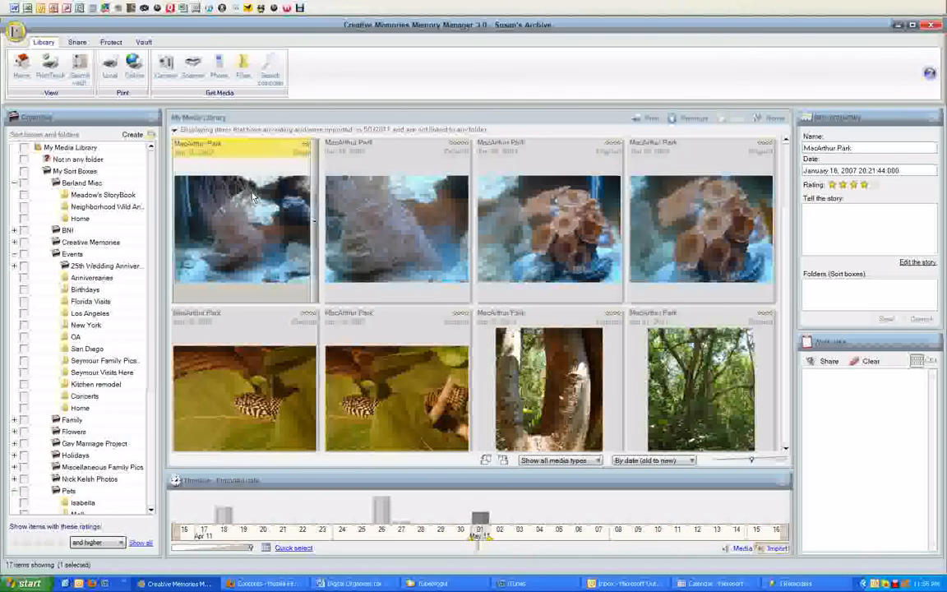
pyautogui.keyDown('shift'); pyautogui.click(386, 328); pyautogui.keyUp('shift')
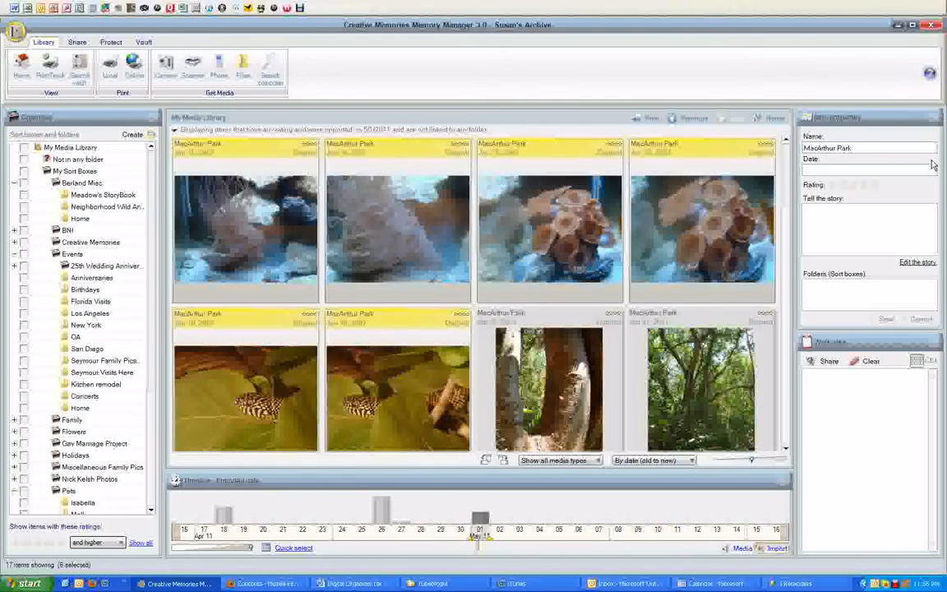
pyautogui.click(837, 167)
pyautogui.write('April 21, 20')
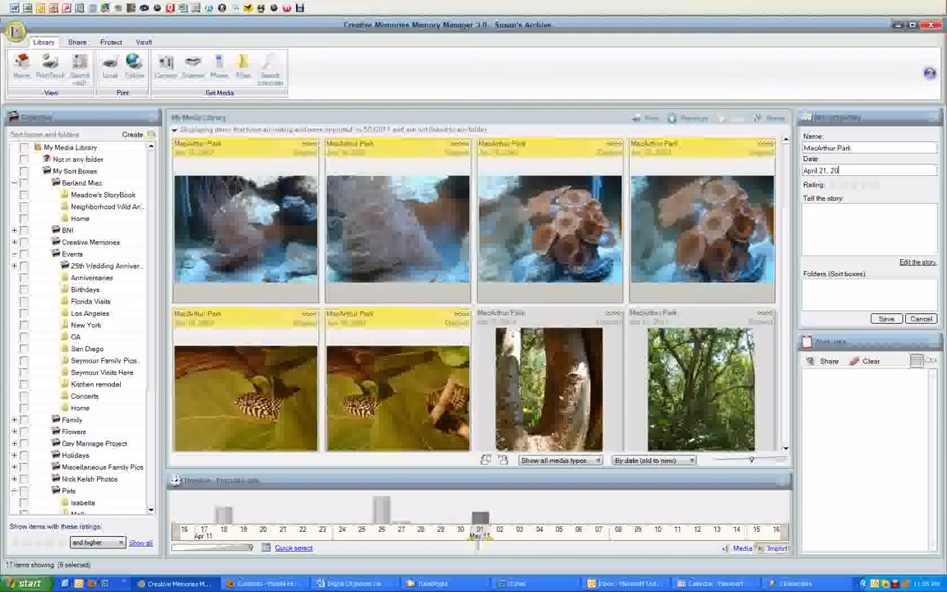
pyautogui.write('11')
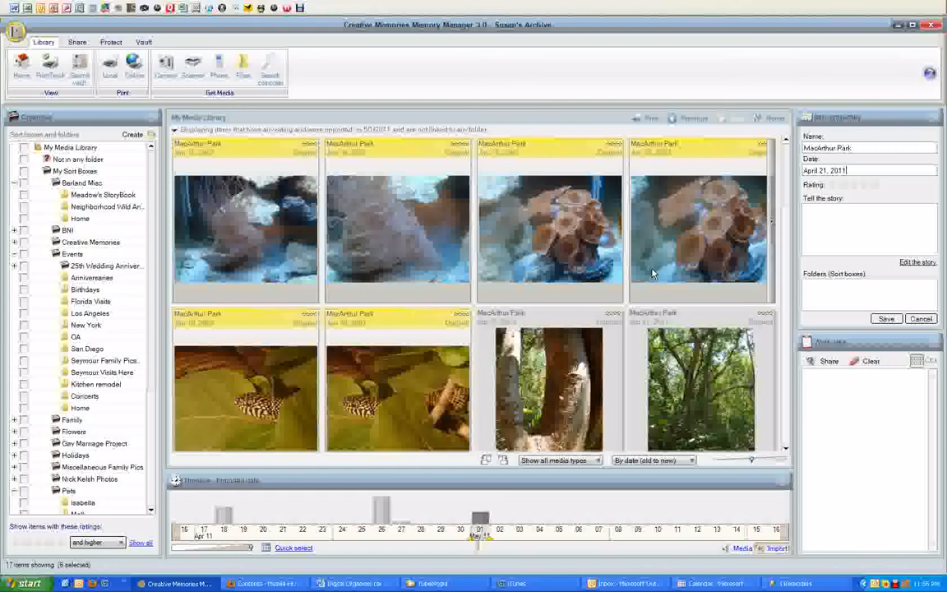
pyautogui.click(243, 231)
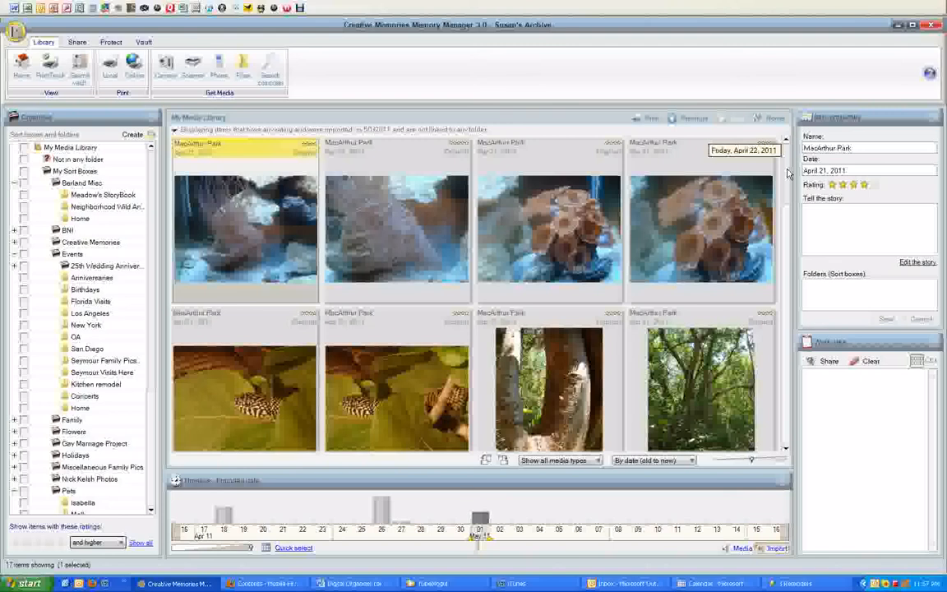
# File all the remaining unsorted photos in the Florida Visits folder under Events.
pyautogui.moveTo(787, 173); pyautogui.dragTo(796, 374)
pyautogui.hotkey('ctrl', 'a')
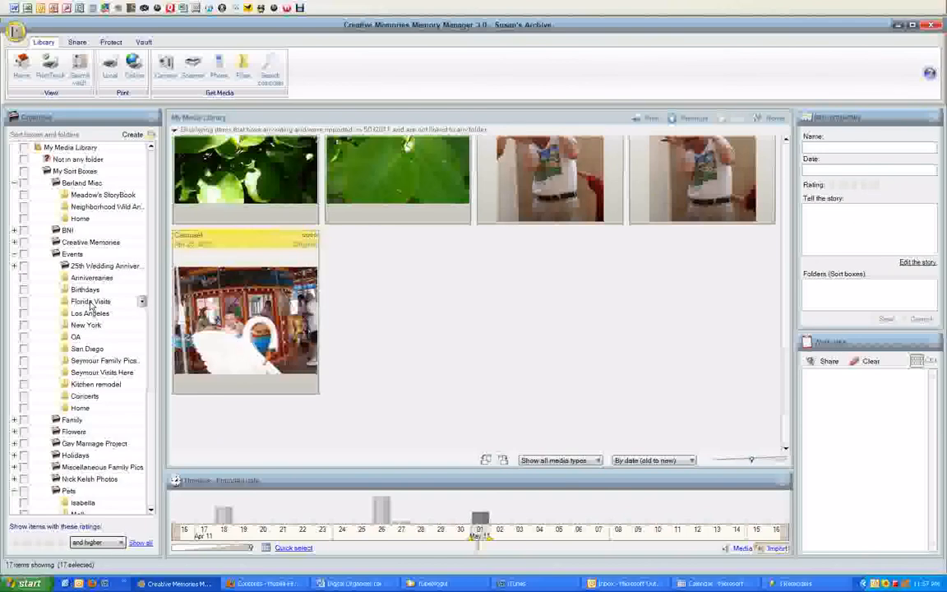
pyautogui.moveTo(314, 312); pyautogui.dragTo(119, 306)
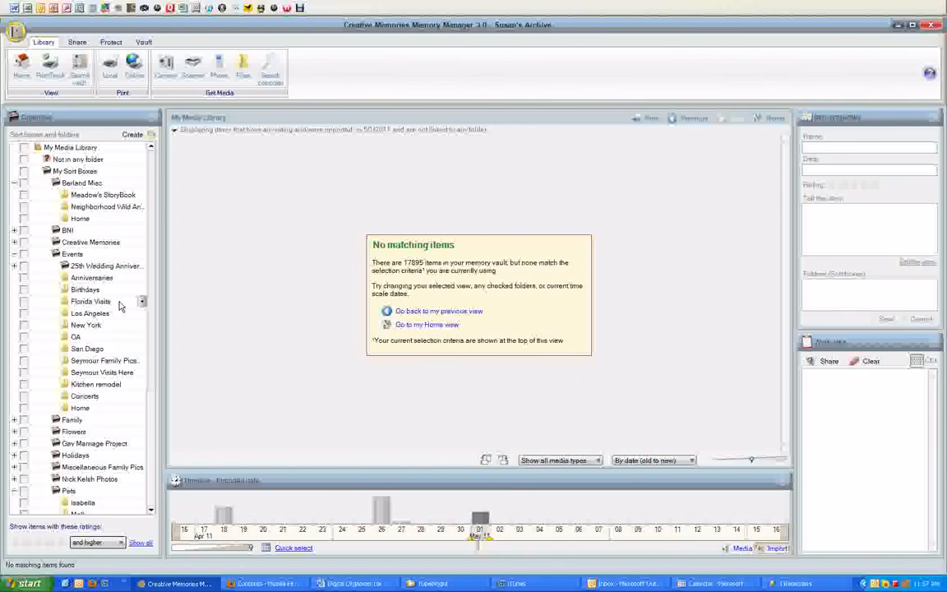
# Show the whole media library, then the Florida Visits folder, and look through its photos for the newly filed ones.
pyautogui.click(88, 147)
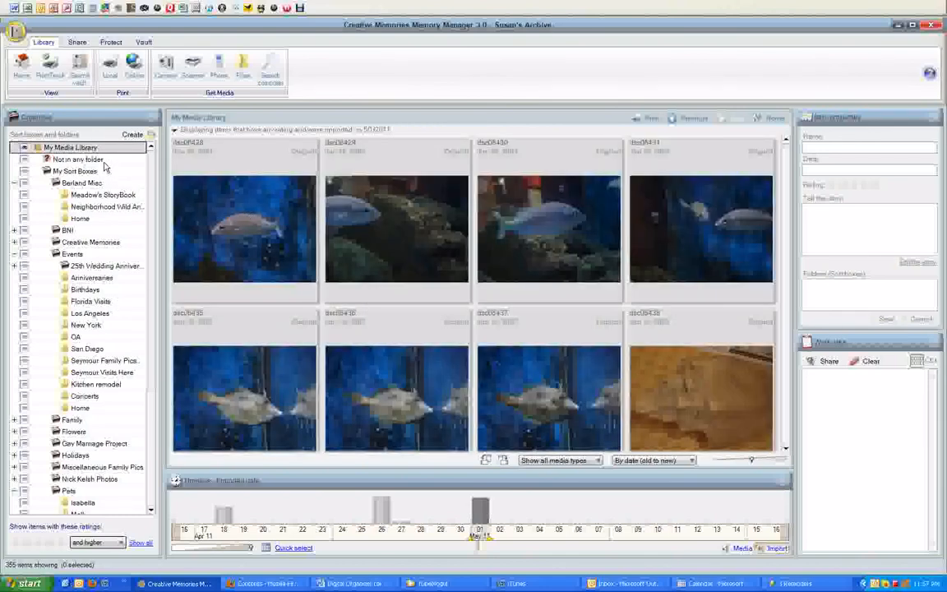
pyautogui.click(108, 301)
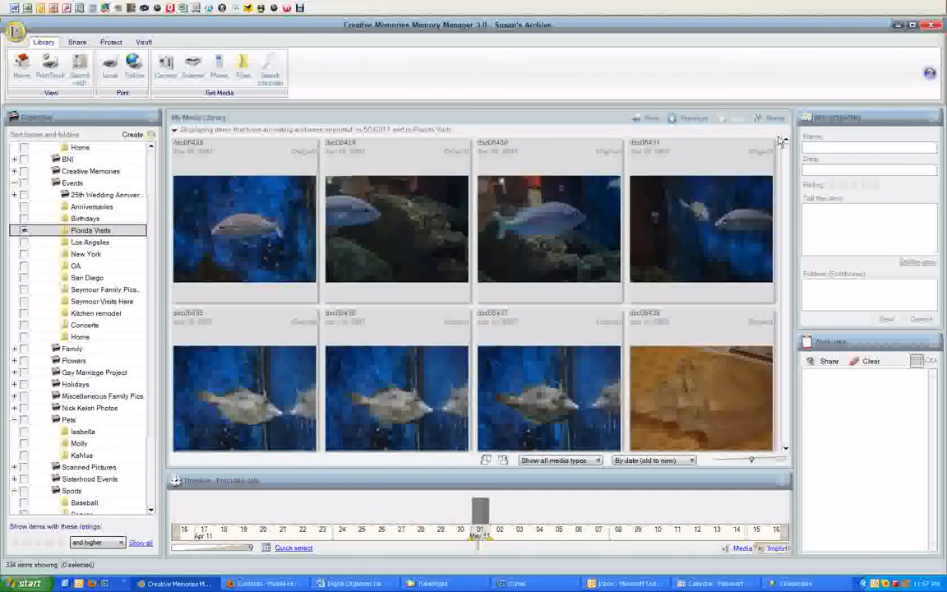
pyautogui.moveTo(782, 144); pyautogui.dragTo(787, 168)
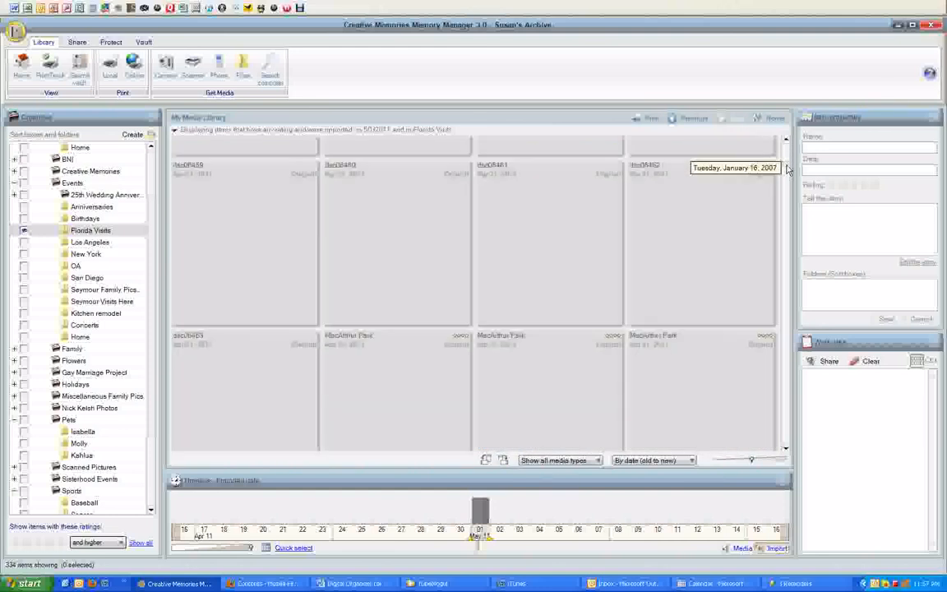
# Filter the Florida Visits photos to four stars and higher, and also file both Flash Mob photos and Carousel in the fifth person's folder under Family.
pyautogui.click(49, 543)
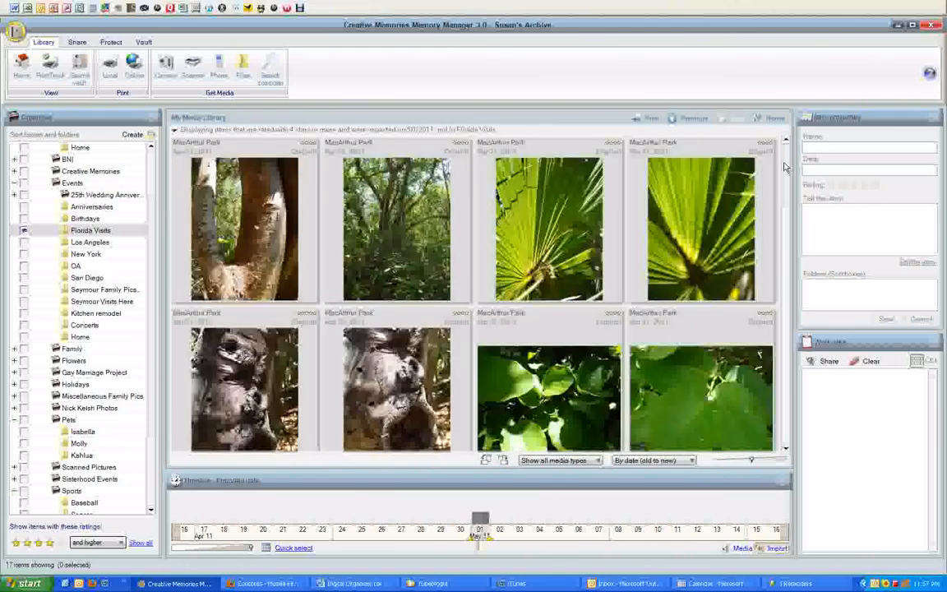
pyautogui.moveTo(785, 164); pyautogui.dragTo(810, 345)
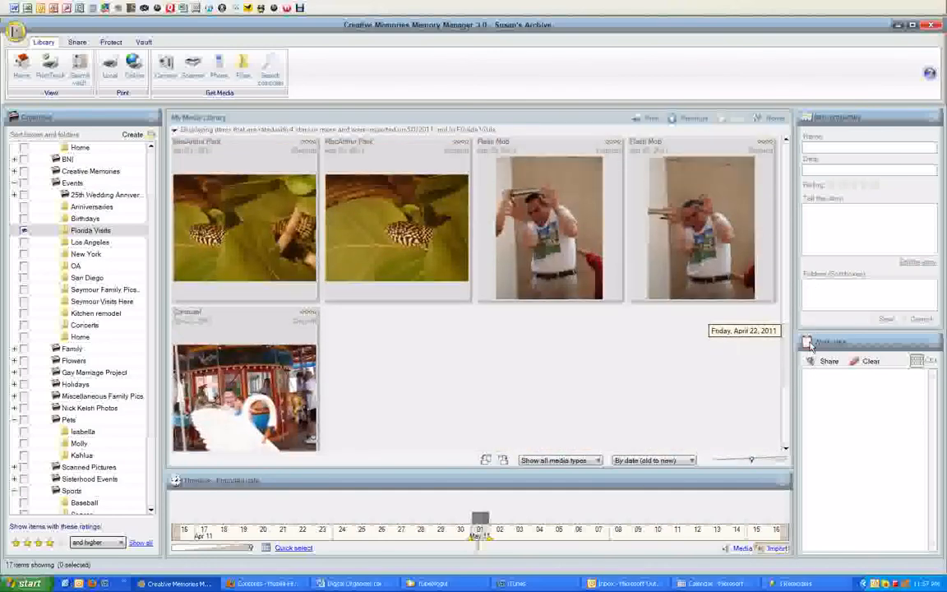
pyautogui.click(244, 386)
pyautogui.keyDown('shift'); pyautogui.click(535, 230); pyautogui.keyUp('shift')
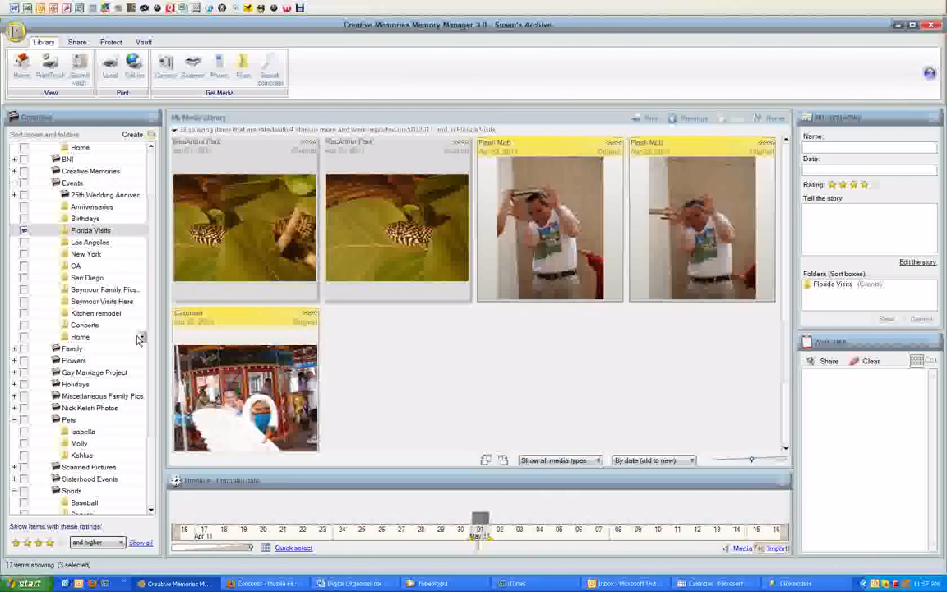
pyautogui.click(14, 349)
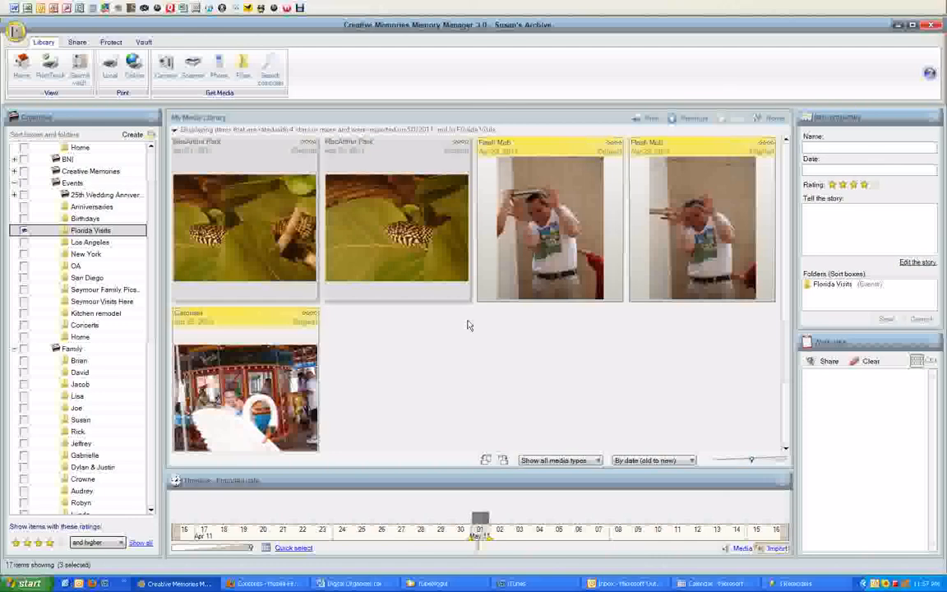
pyautogui.moveTo(260, 369); pyautogui.dragTo(106, 411)
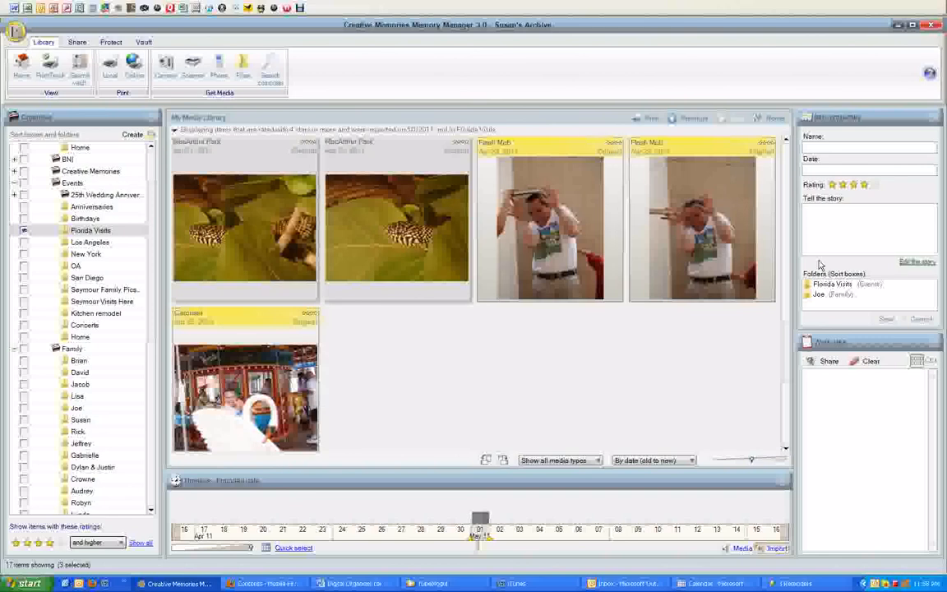
# Add the story "The kids did a flash mob for reading books at the mall" to the first Flash Mob photo.
pyautogui.click(515, 242)
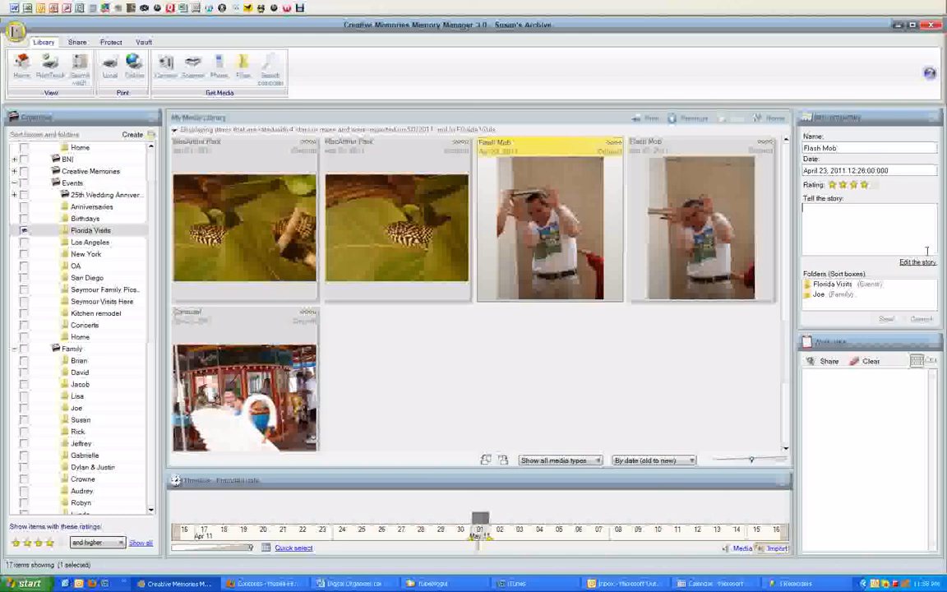
pyautogui.write('The')
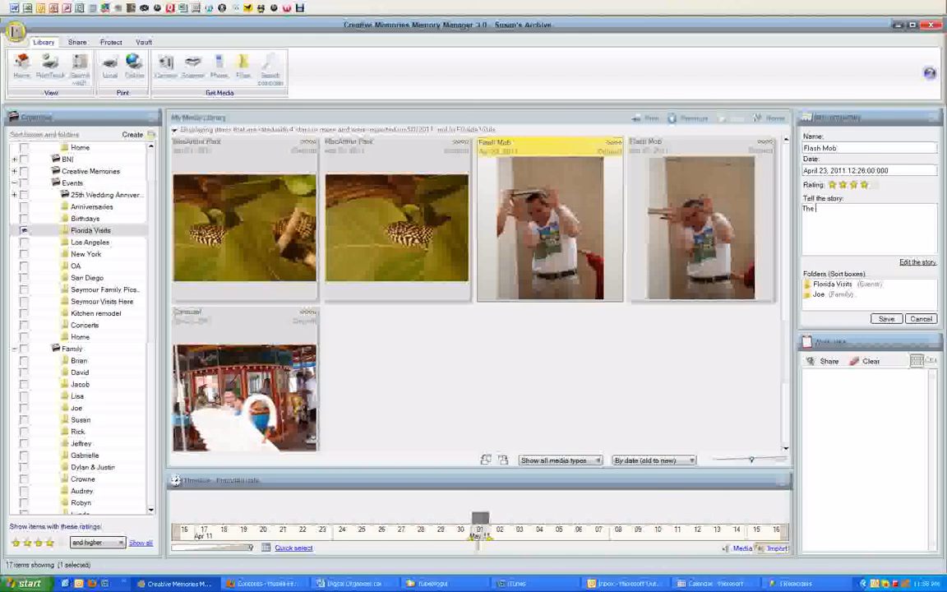
pyautogui.write(' kids did a flash mod')
pyautogui.write(' for reading boo')
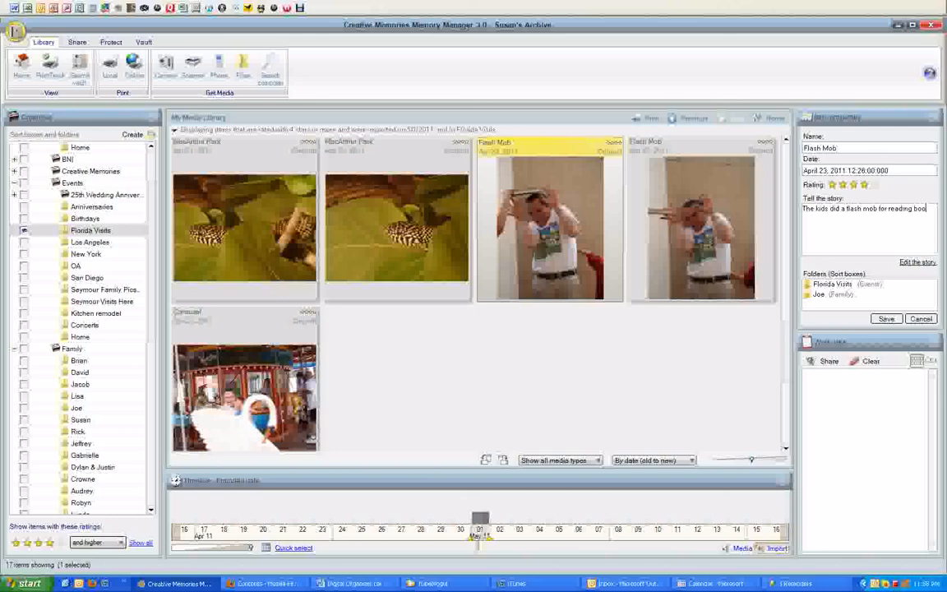
pyautogui.write('ks at the mall')
pyautogui.click(640, 319)
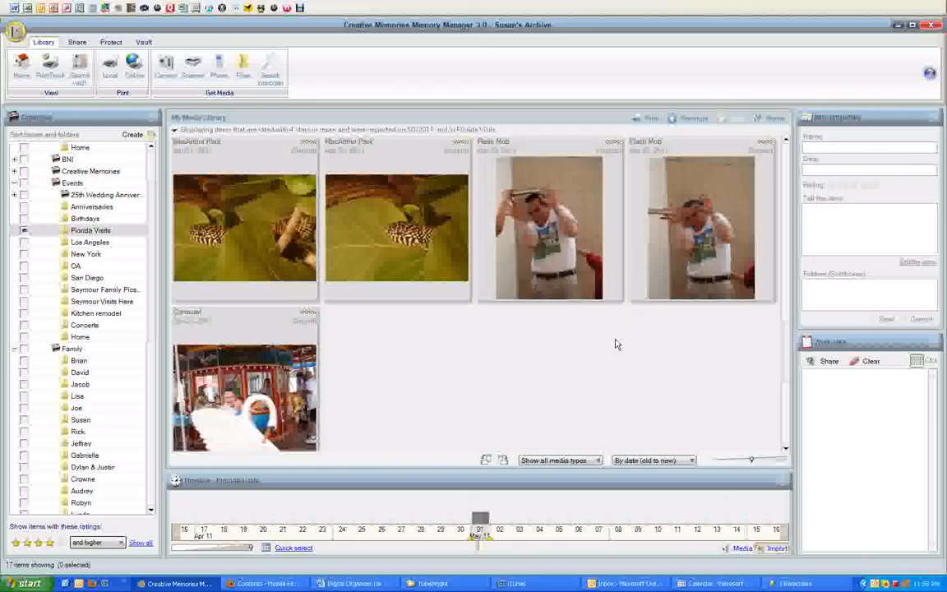